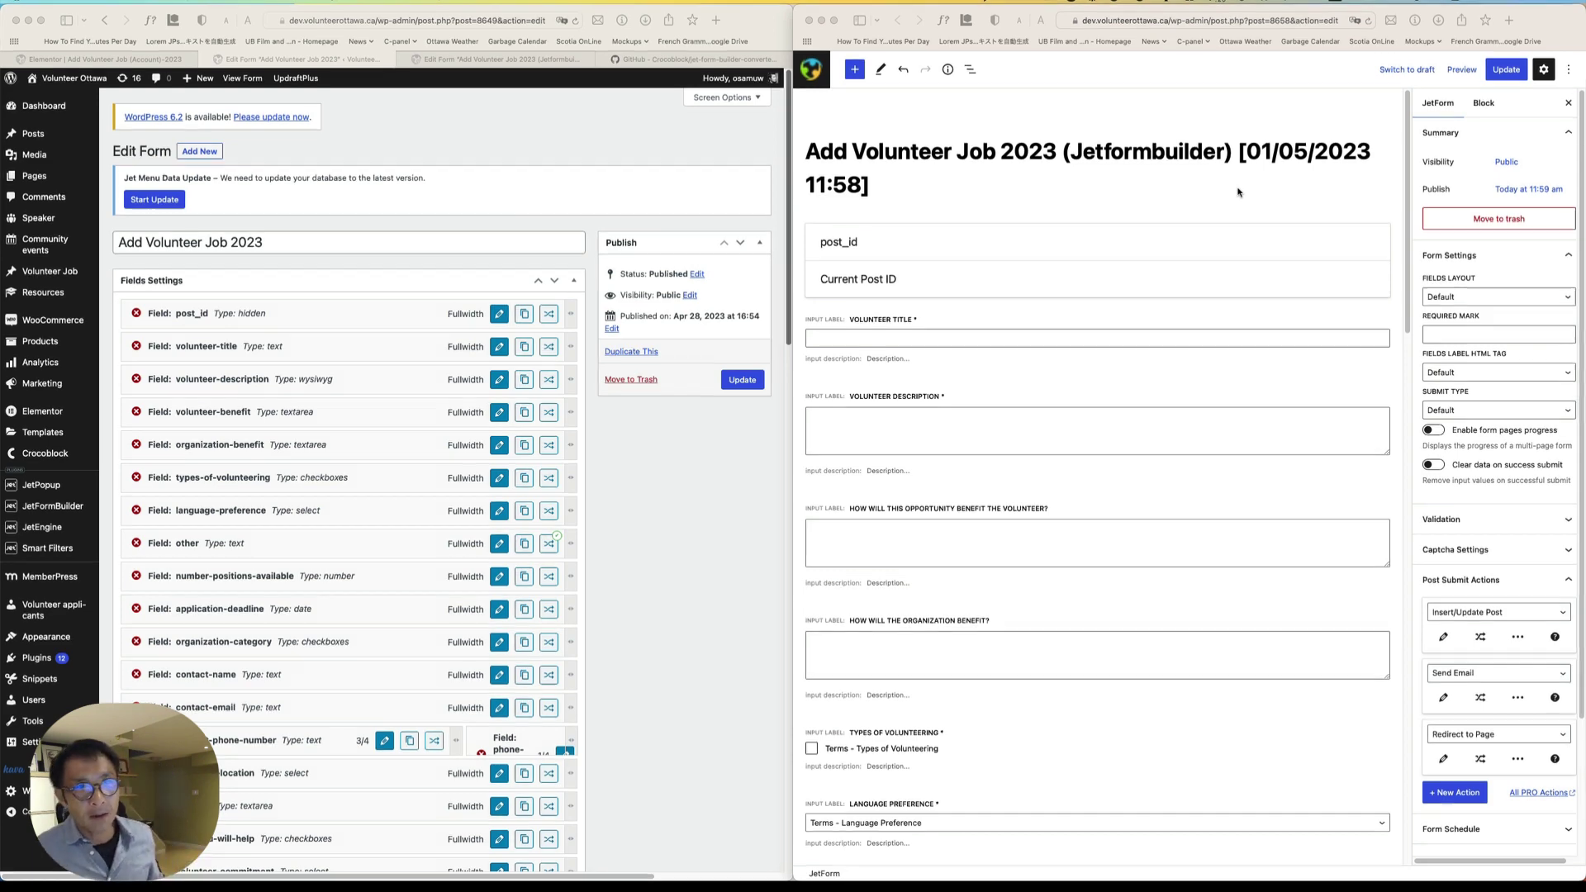
# Download the jet-form-builder-converter repository as a ZIP from GitHub and go back to WordPress Plugins.
pyautogui.click(851, 449)
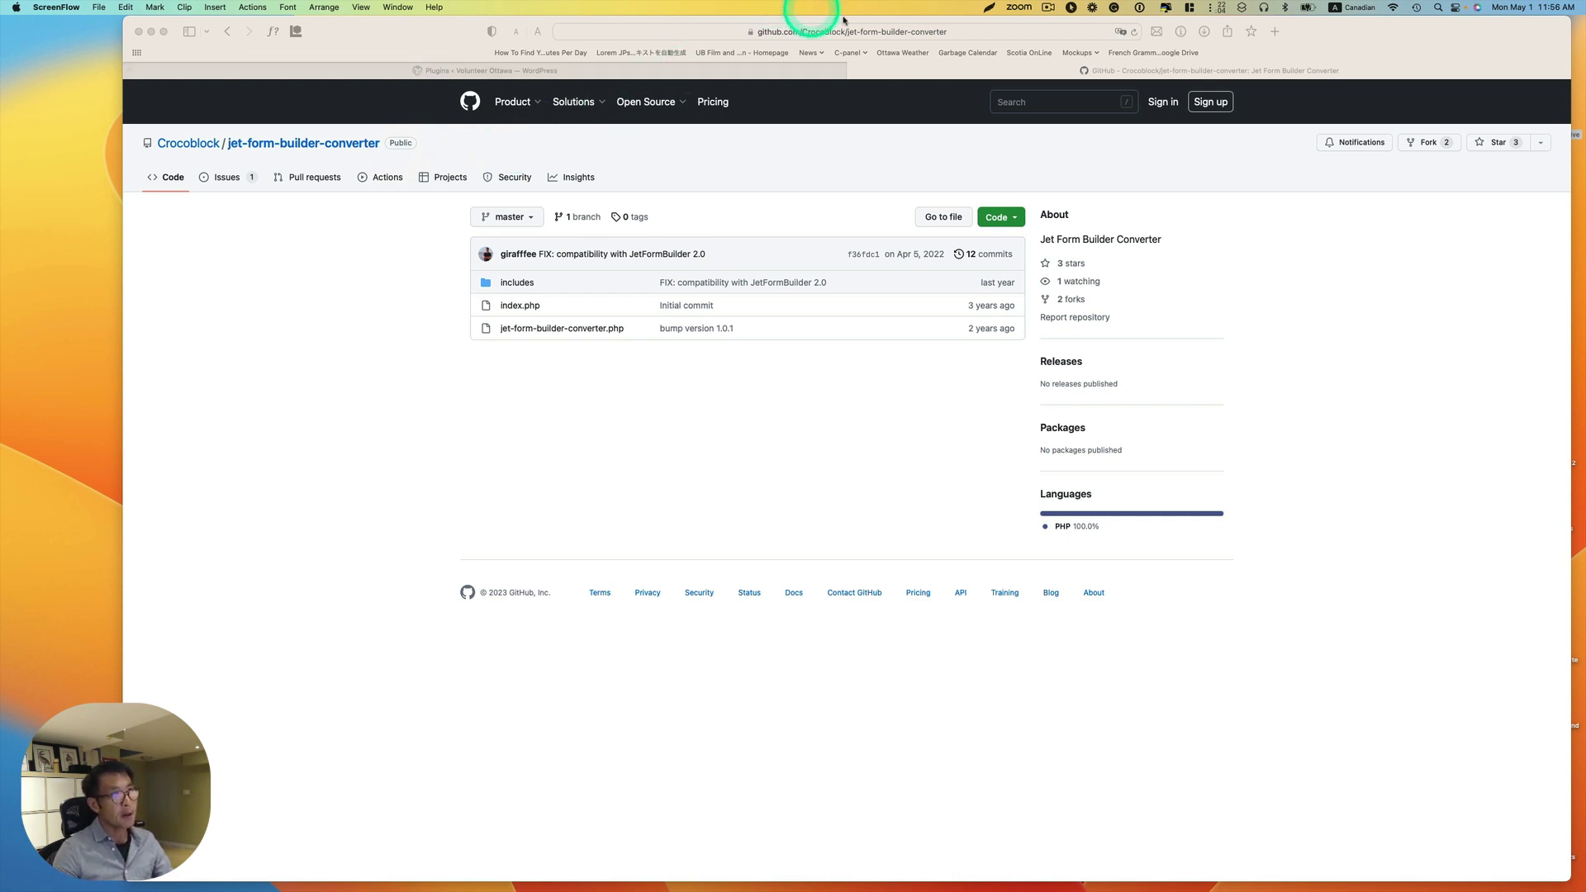
pyautogui.click(1014, 223)
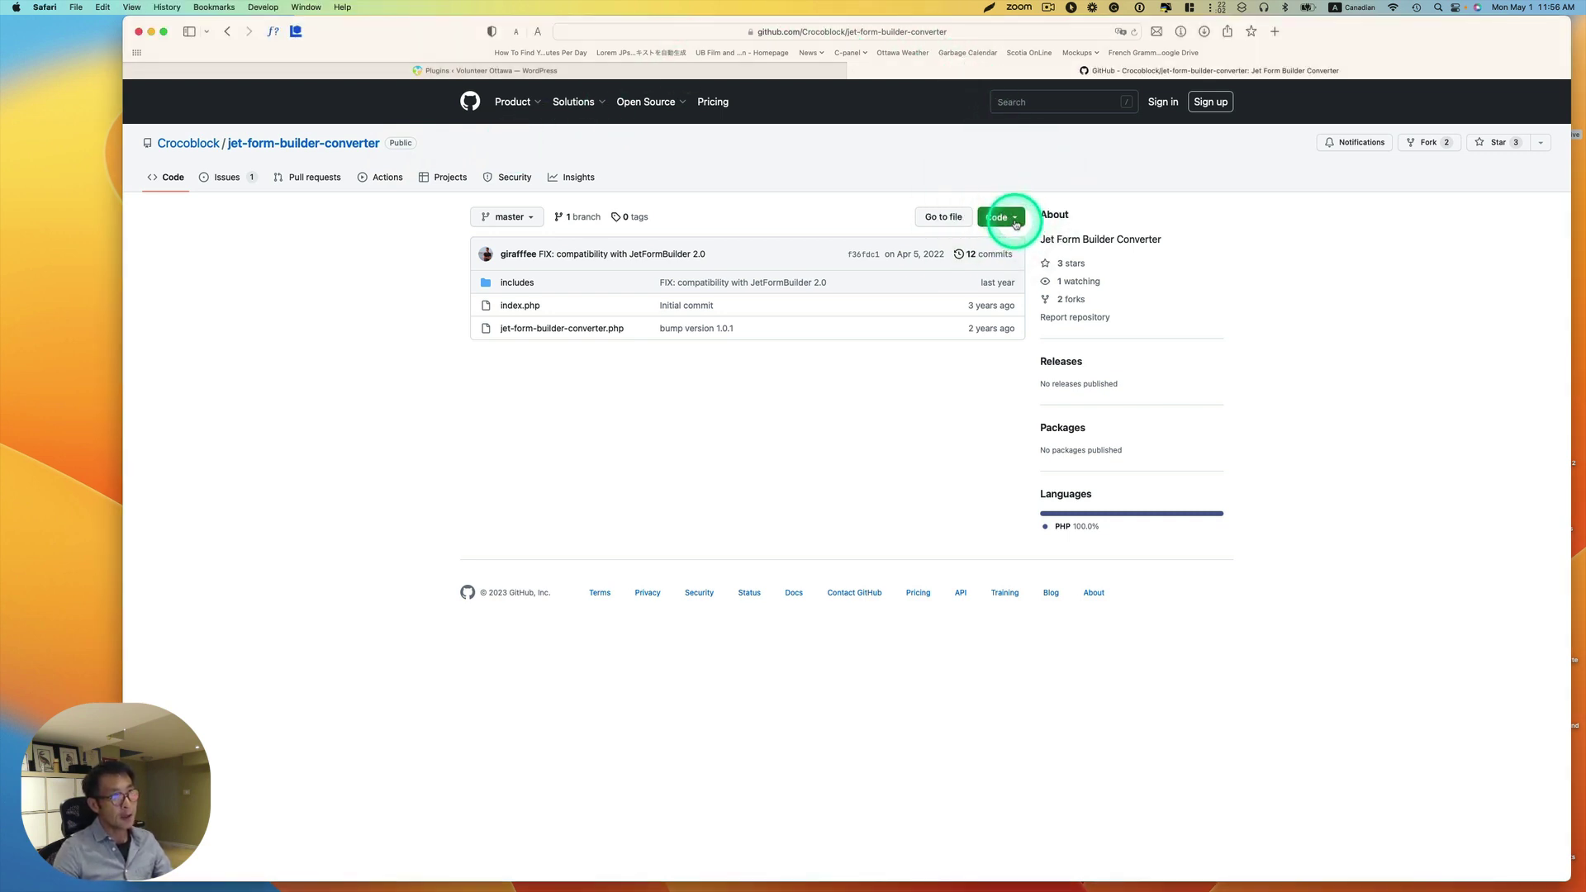
pyautogui.click(1016, 223)
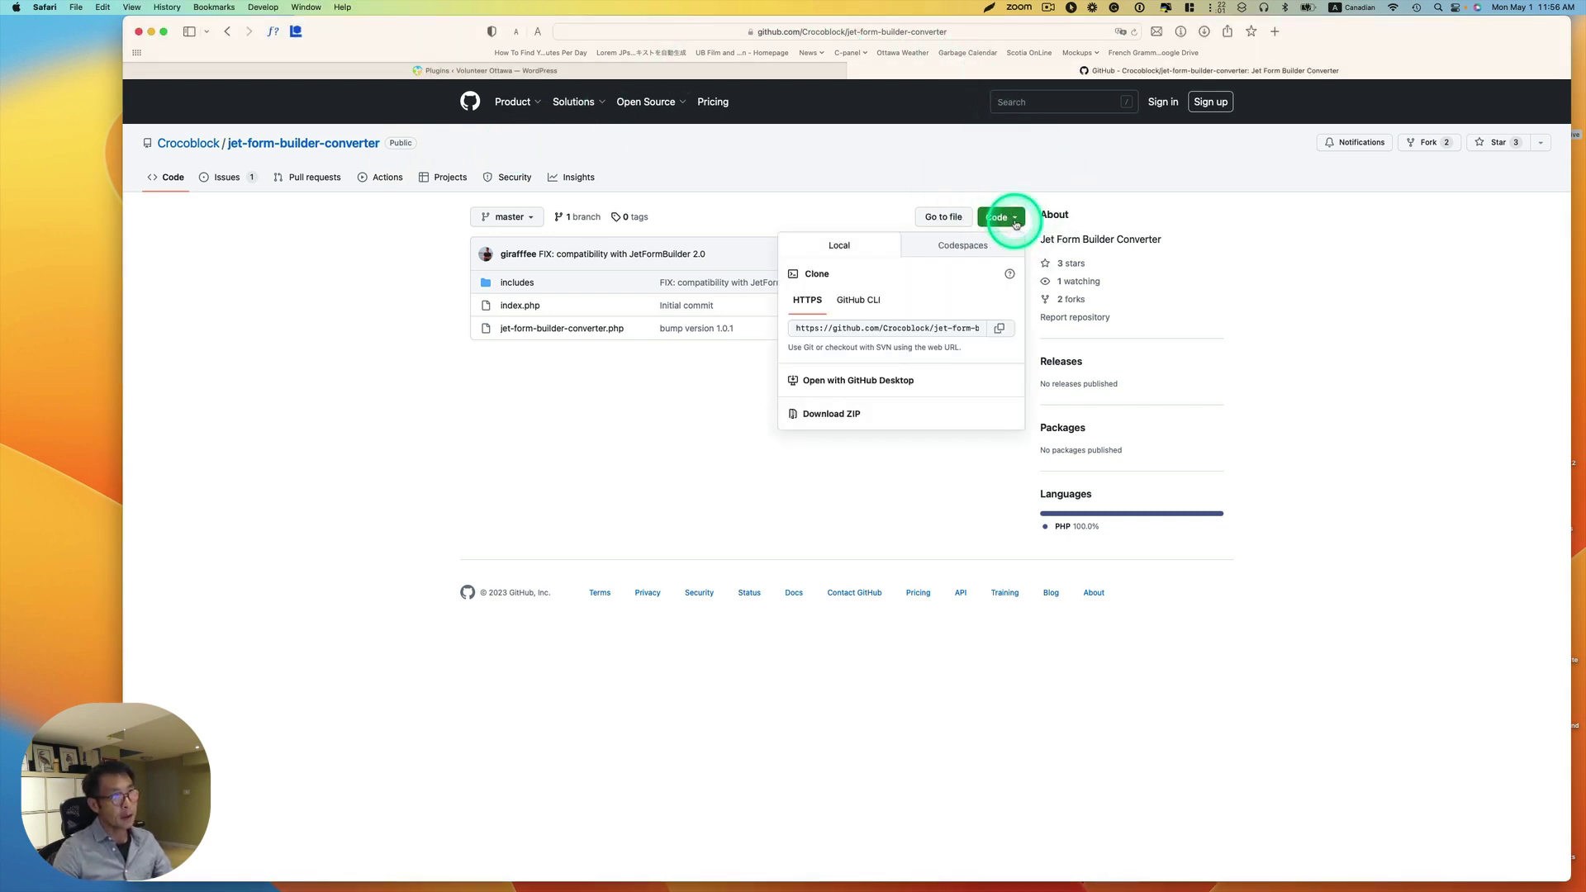
pyautogui.click(837, 416)
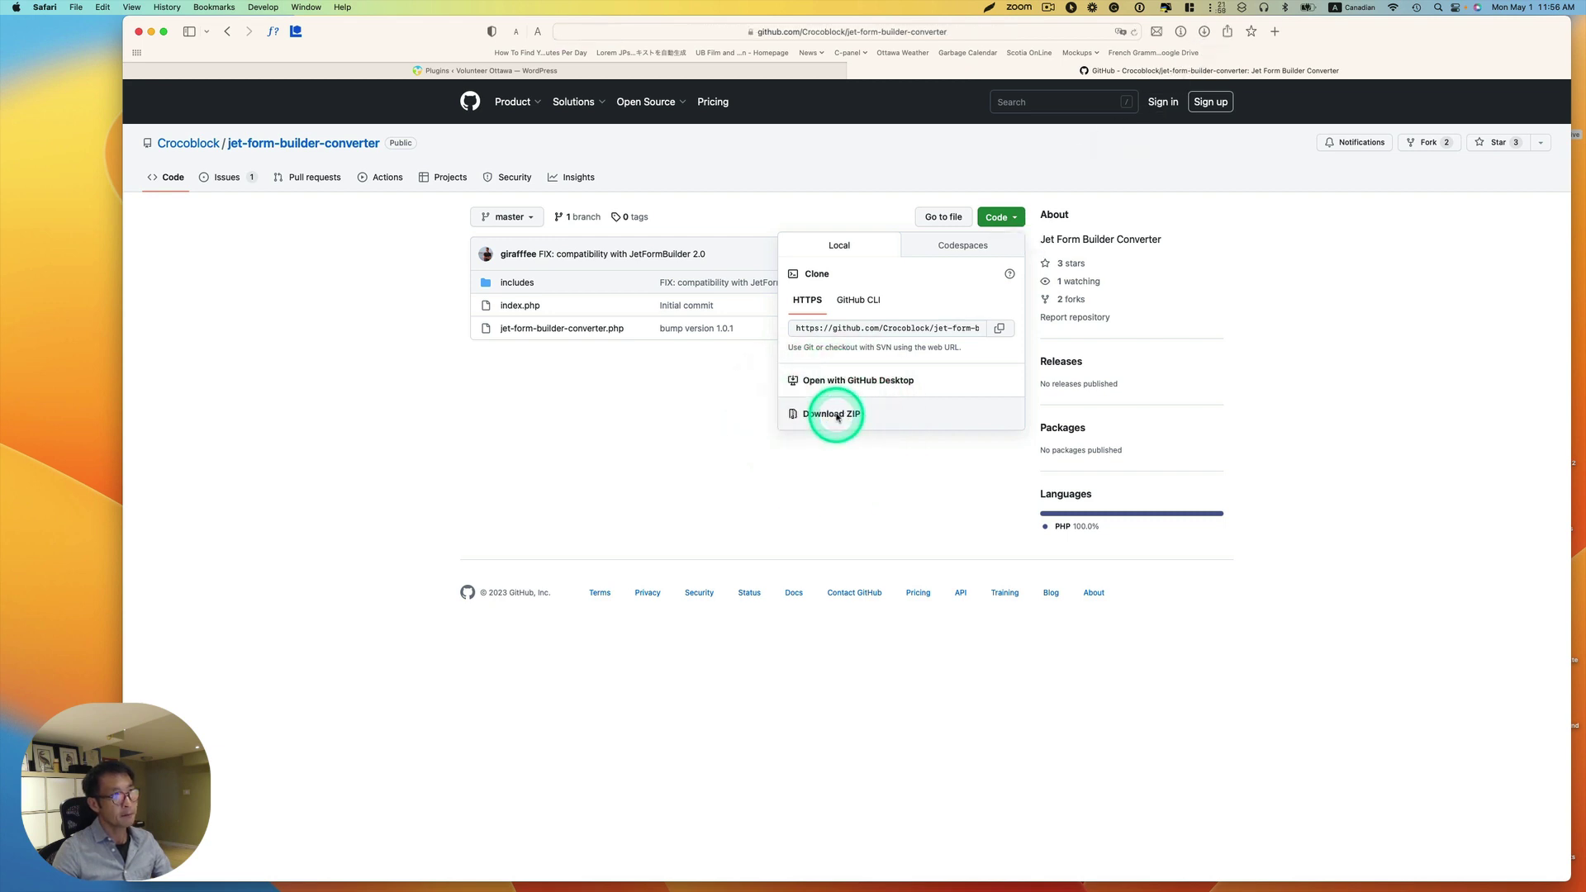
pyautogui.click(791, 72)
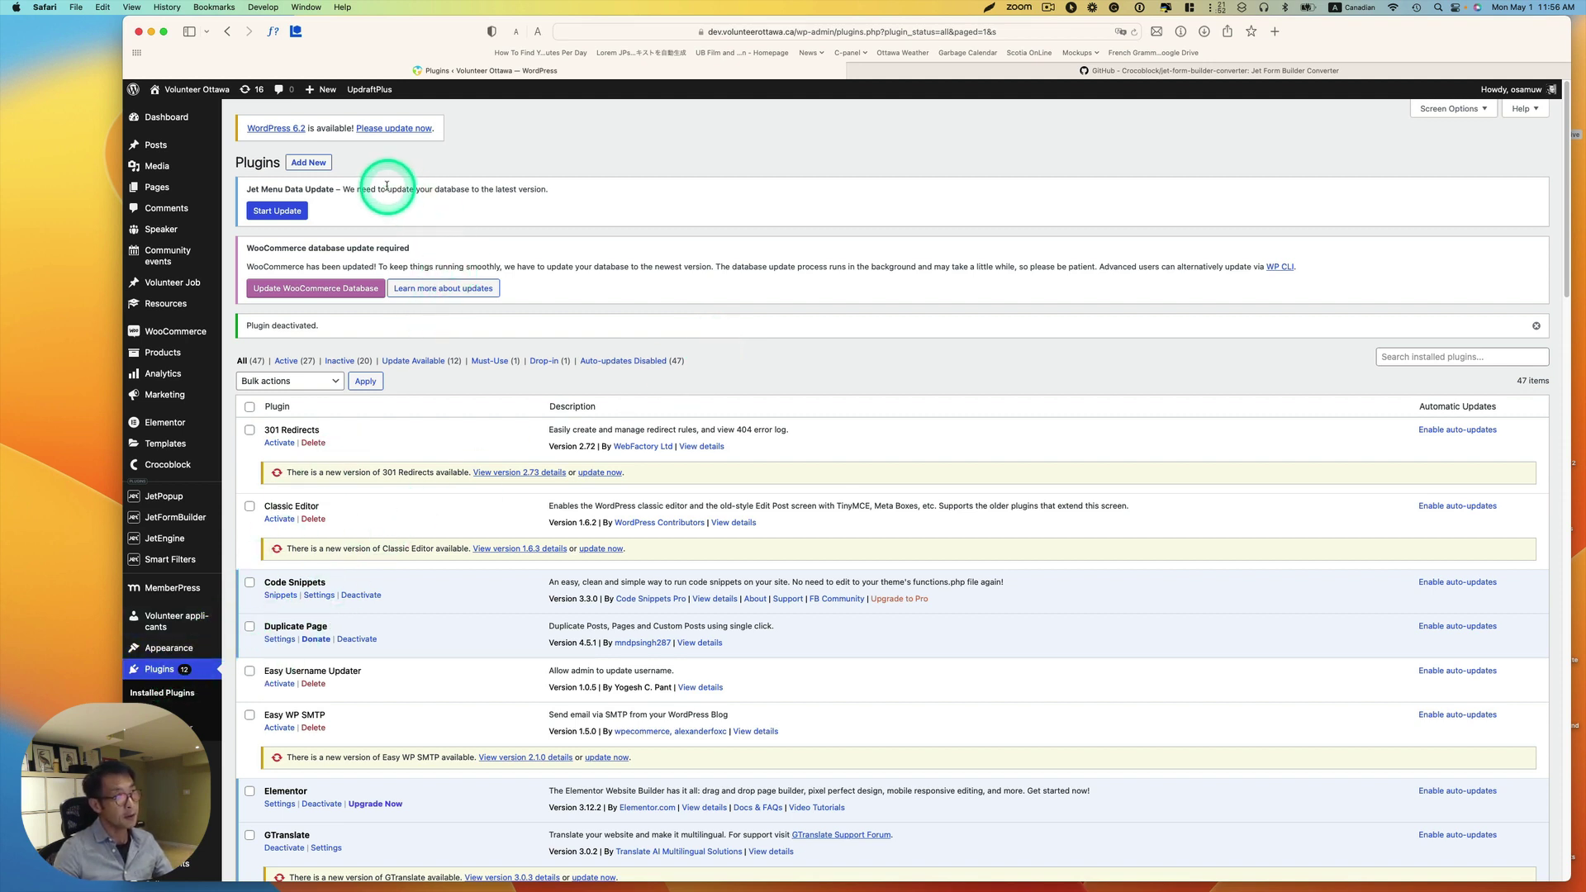
# Upload jet-form-builder-converter-master.zip as a new plugin, install it, and activate it.
pyautogui.click(320, 163)
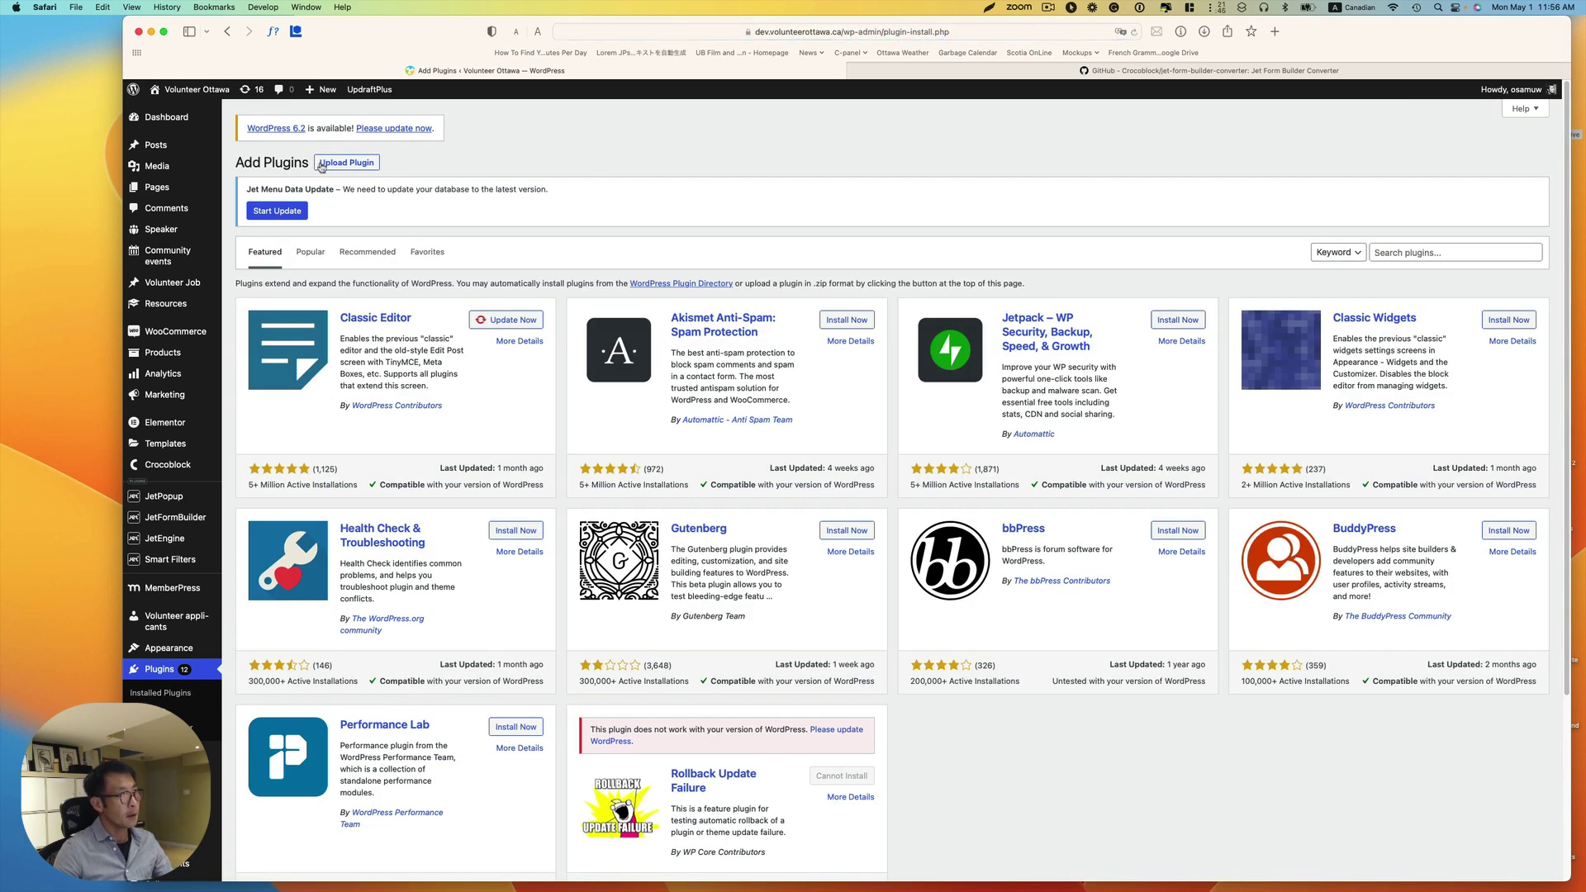
pyautogui.click(322, 163)
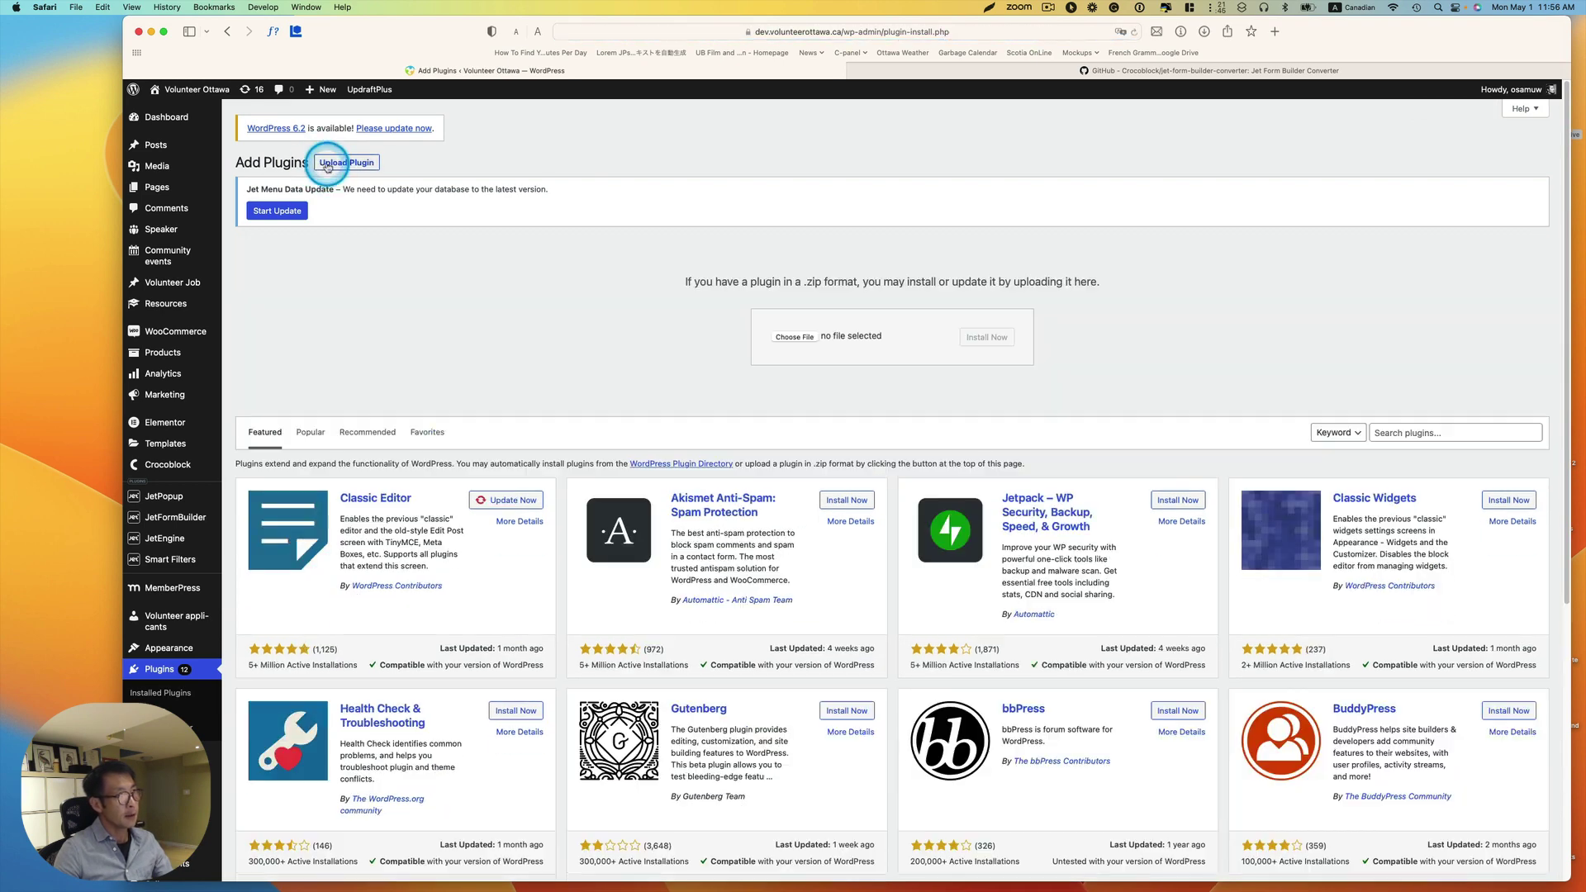
pyautogui.click(800, 339)
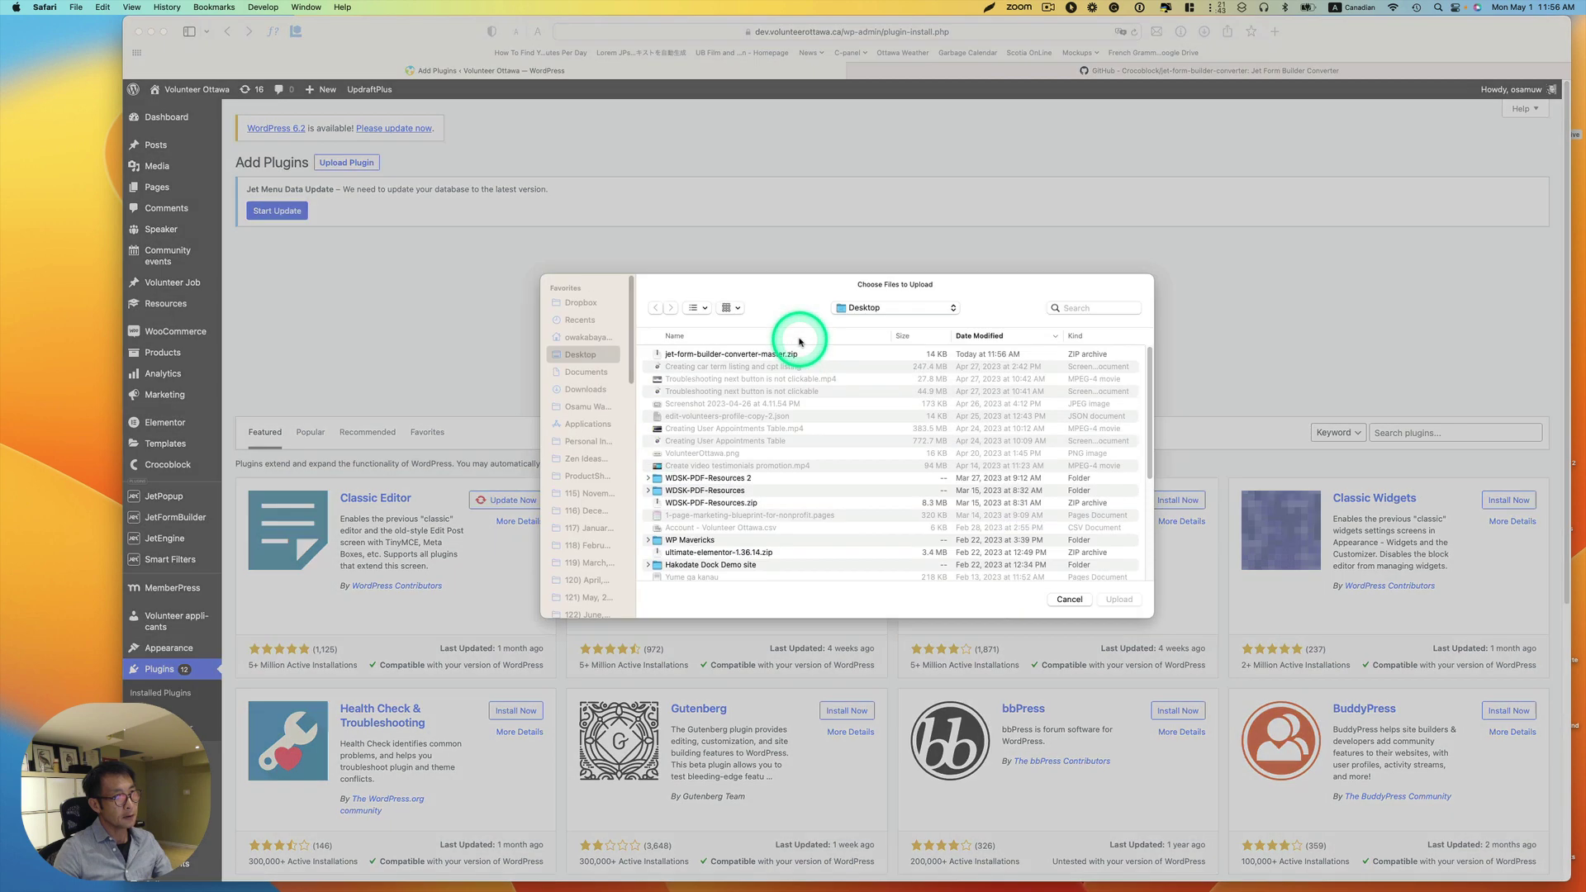
pyautogui.click(761, 357)
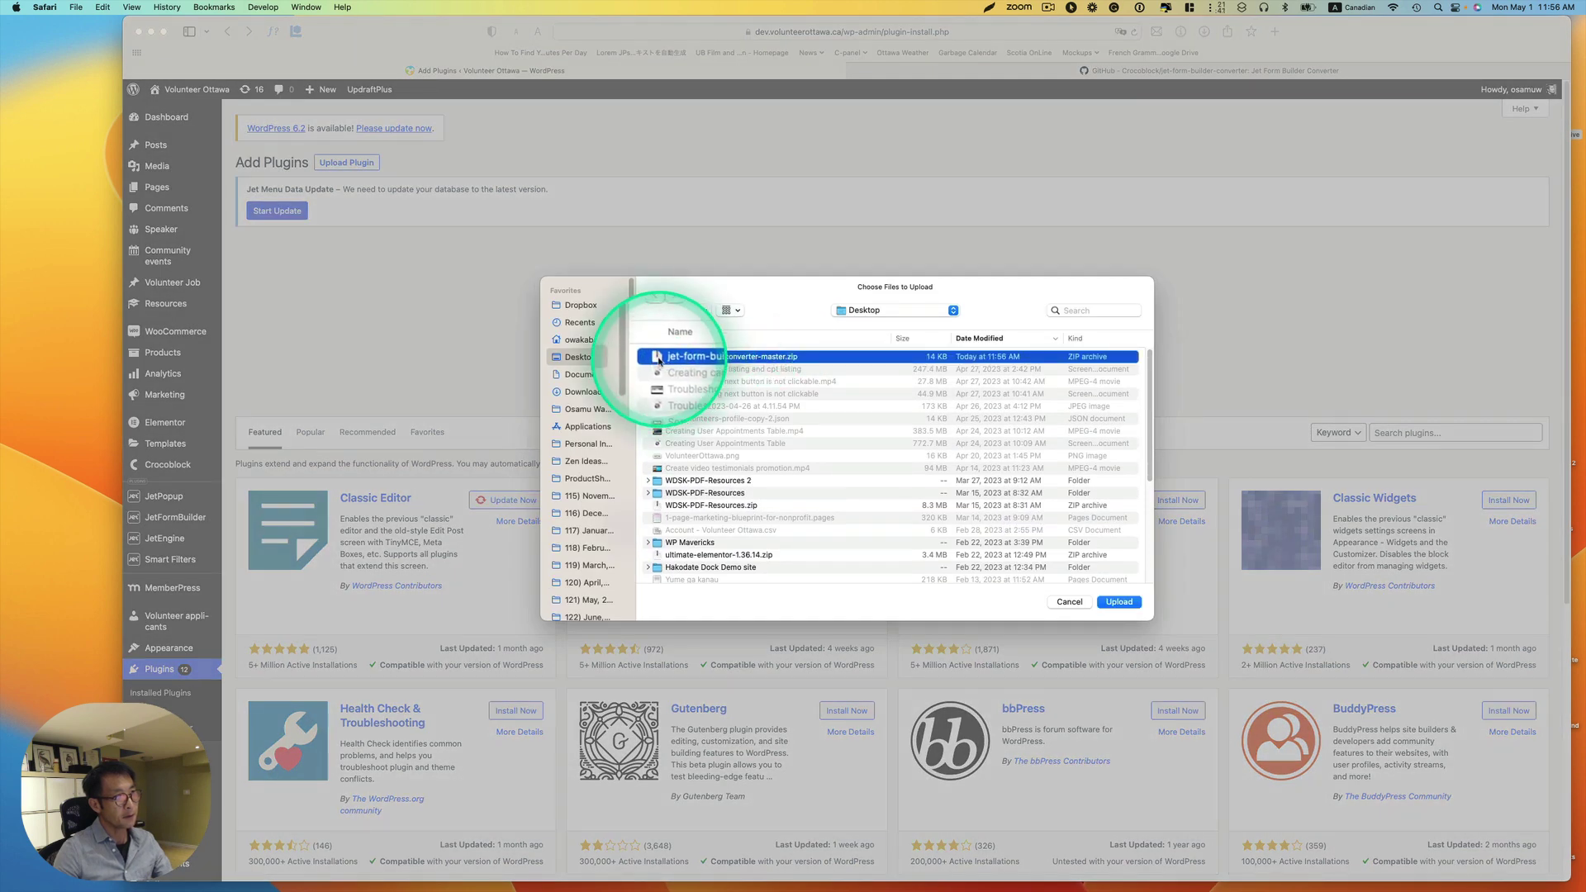
pyautogui.click(1119, 602)
pyautogui.click(994, 336)
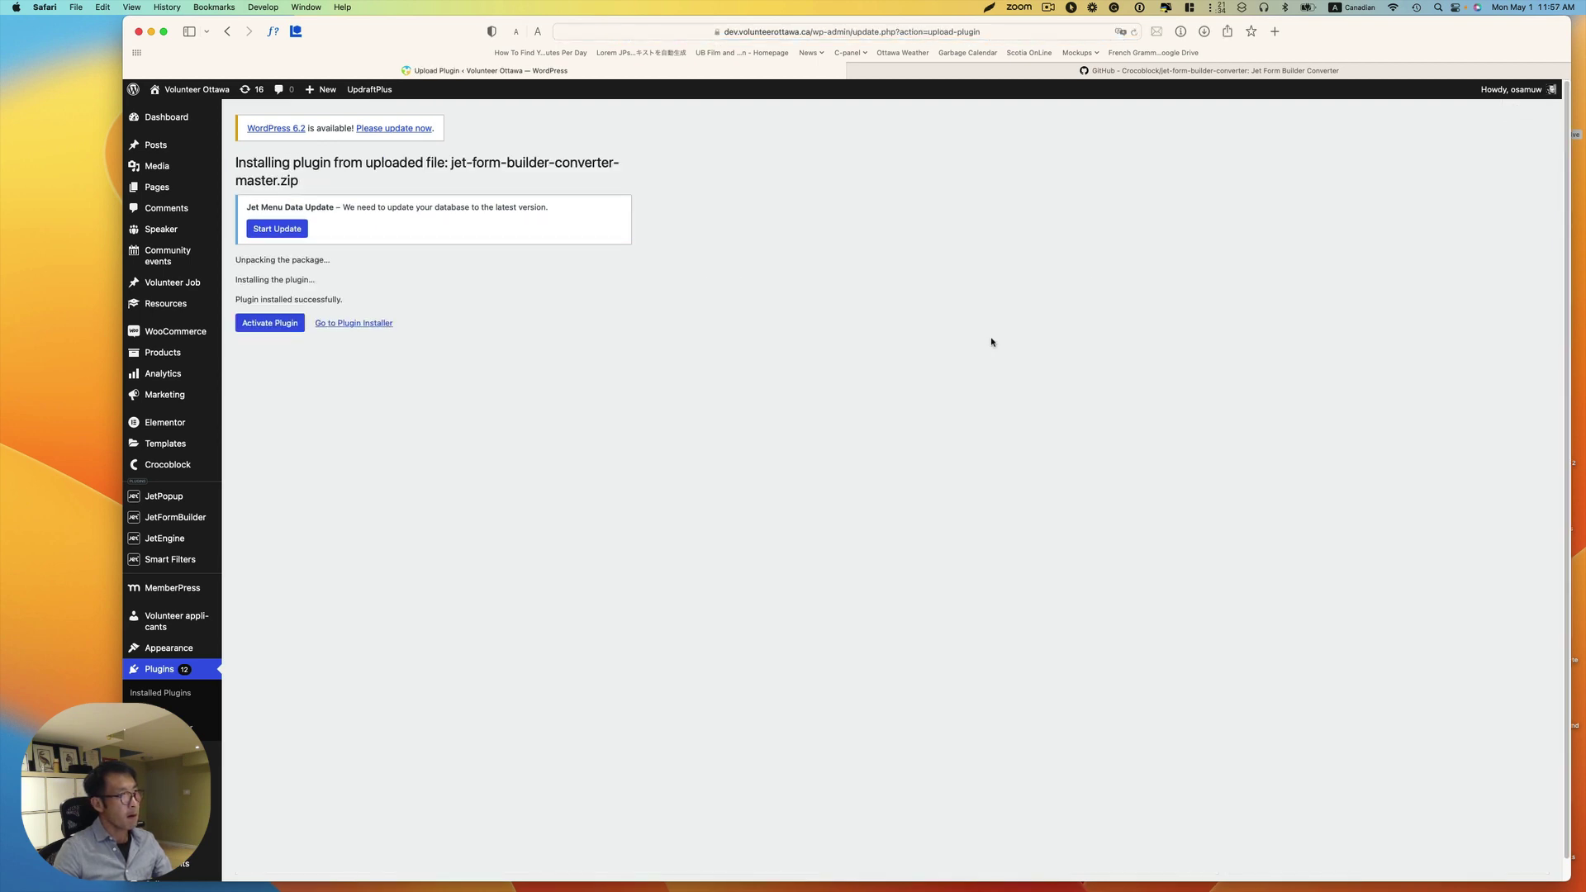
pyautogui.click(297, 328)
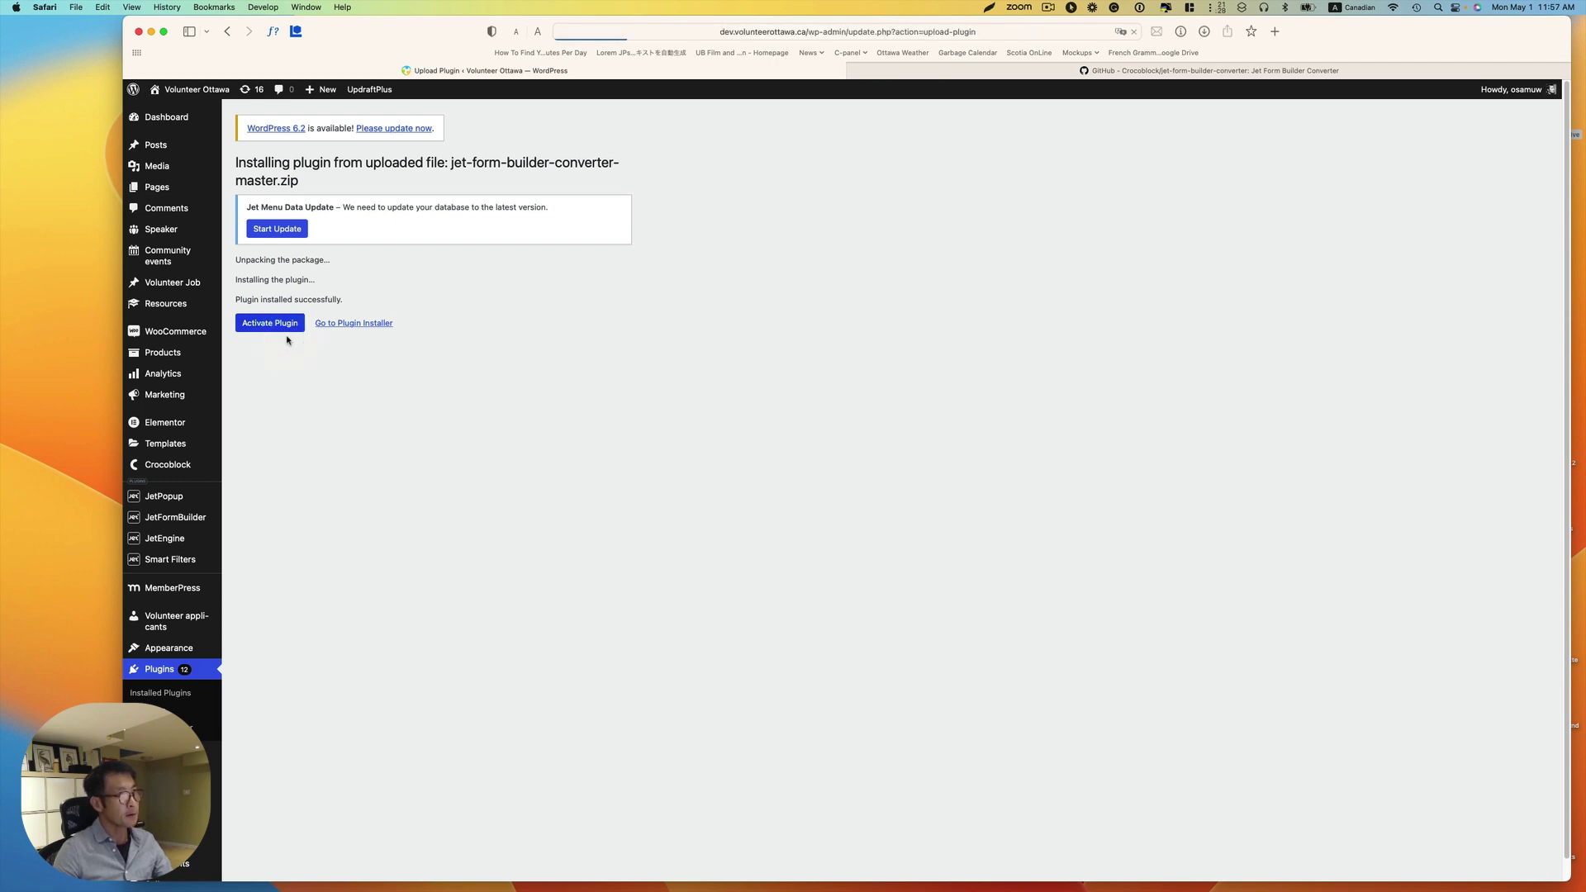
# Scroll the Installed Plugins list to confirm JetFormBuilder Converter 1.0.1 shows as active.
pyautogui.scroll(-15, 478, 545)
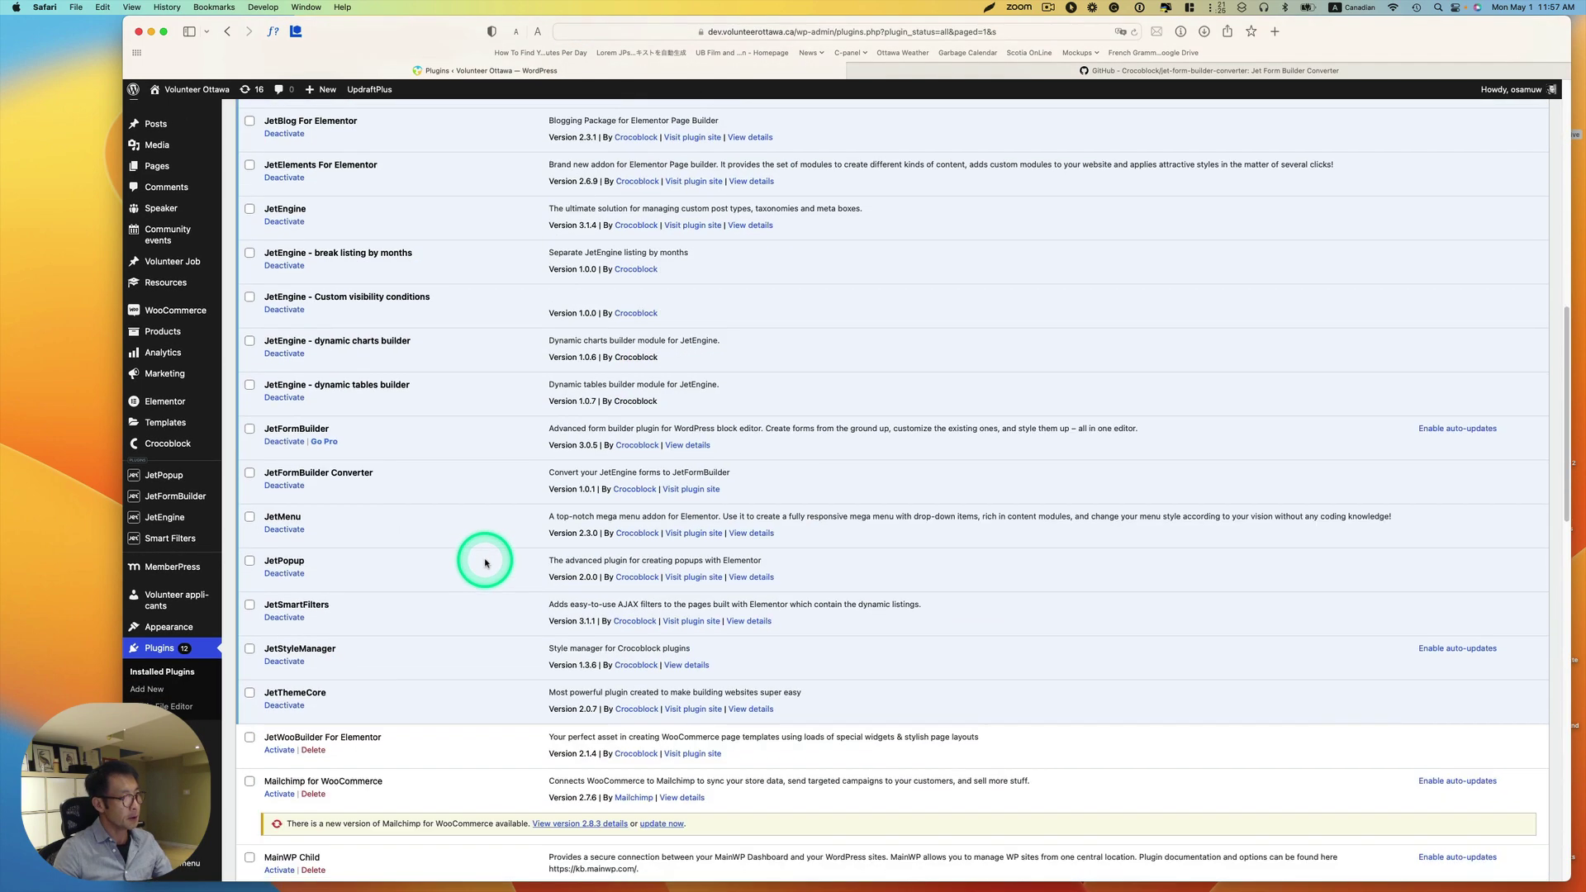
pyautogui.scroll(-3, 475, 537)
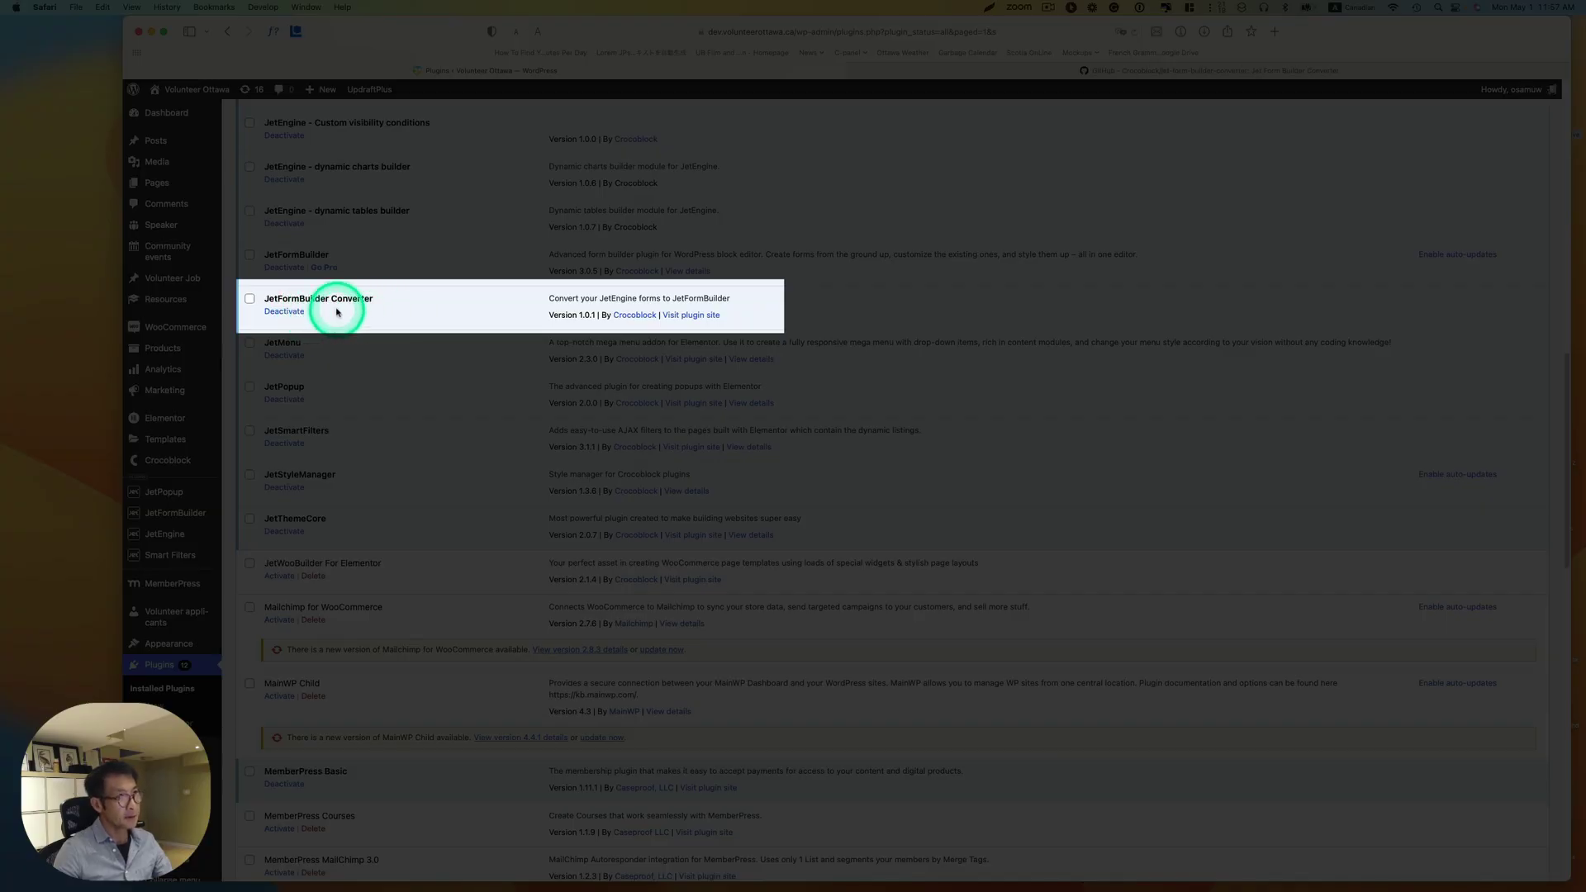
pyautogui.scroll(-1, 372, 347)
pyautogui.moveTo(194, 626)
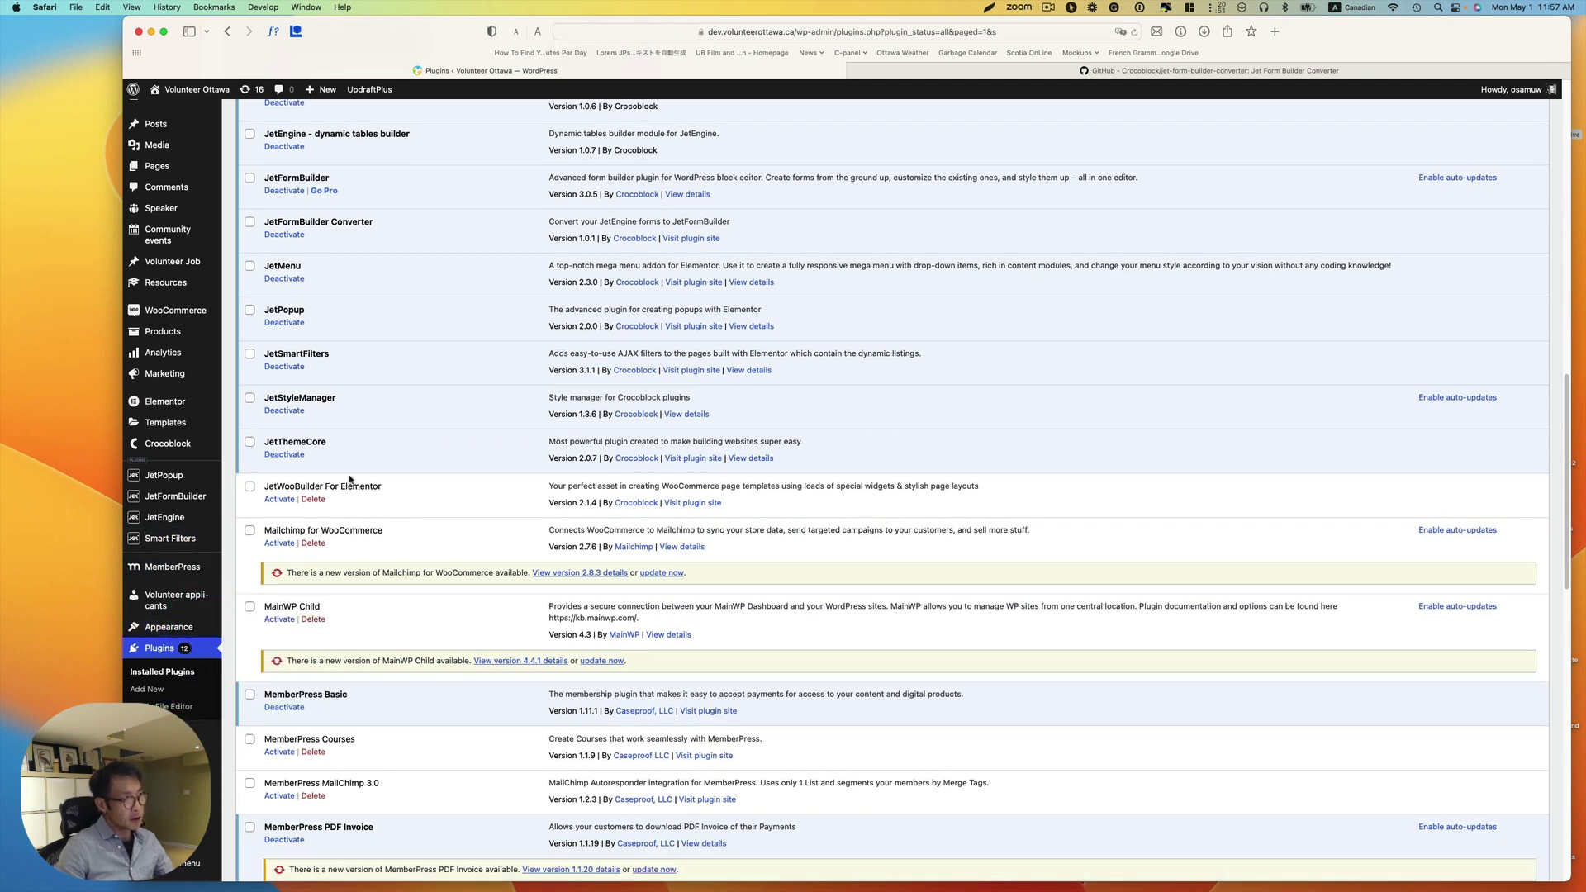
pyautogui.moveTo(179, 524)
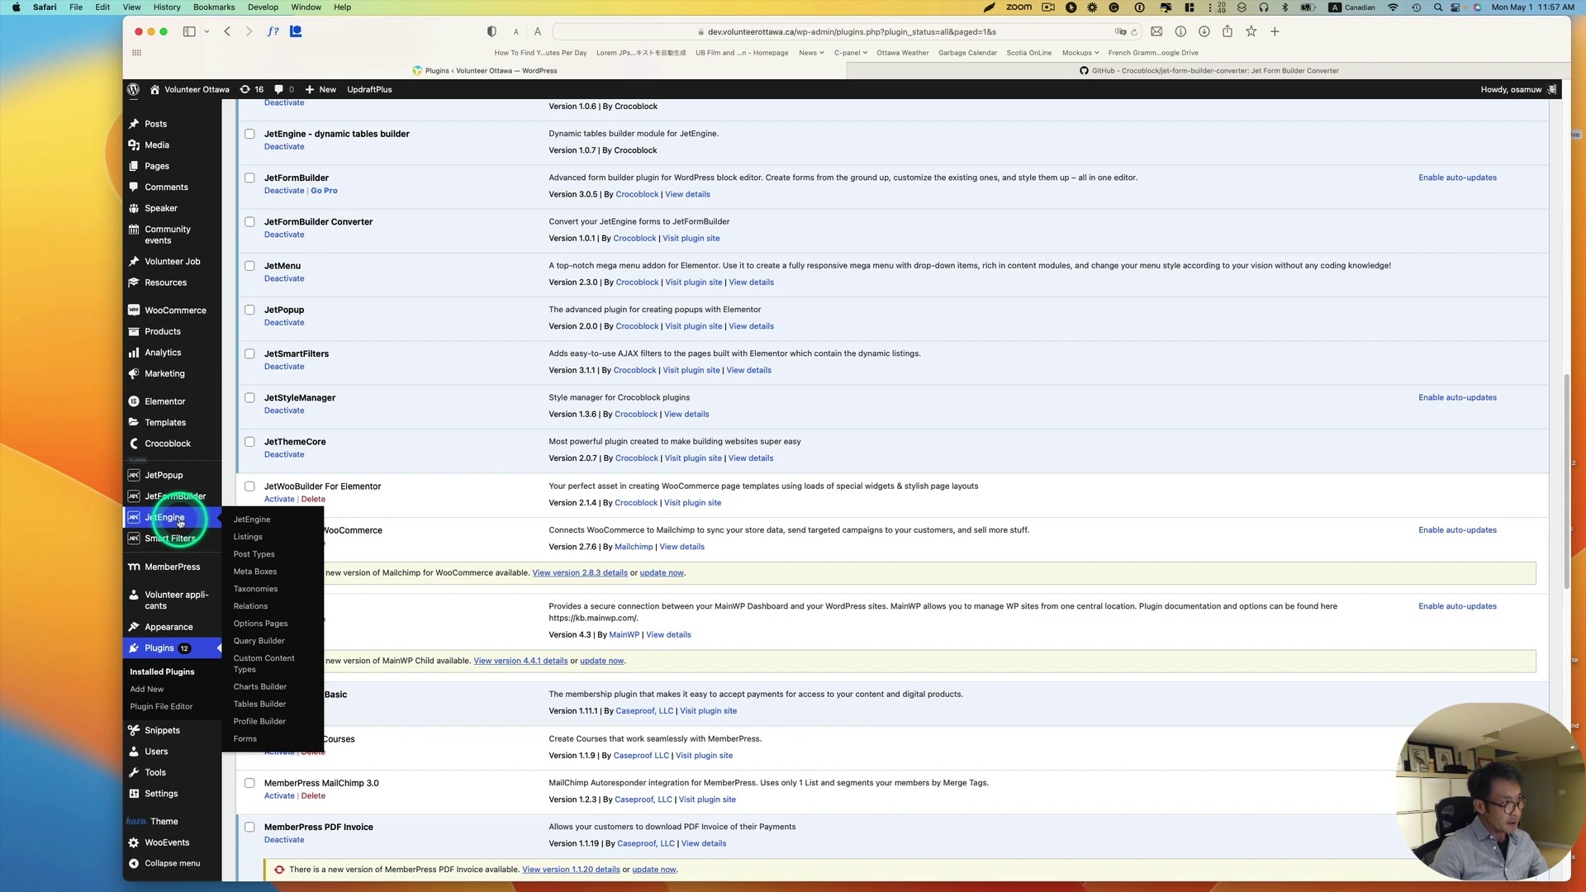
# Go to JetEngine Forms and open the Add Volunteer Job 2023 editor in a new tab.
pyautogui.click(246, 740)
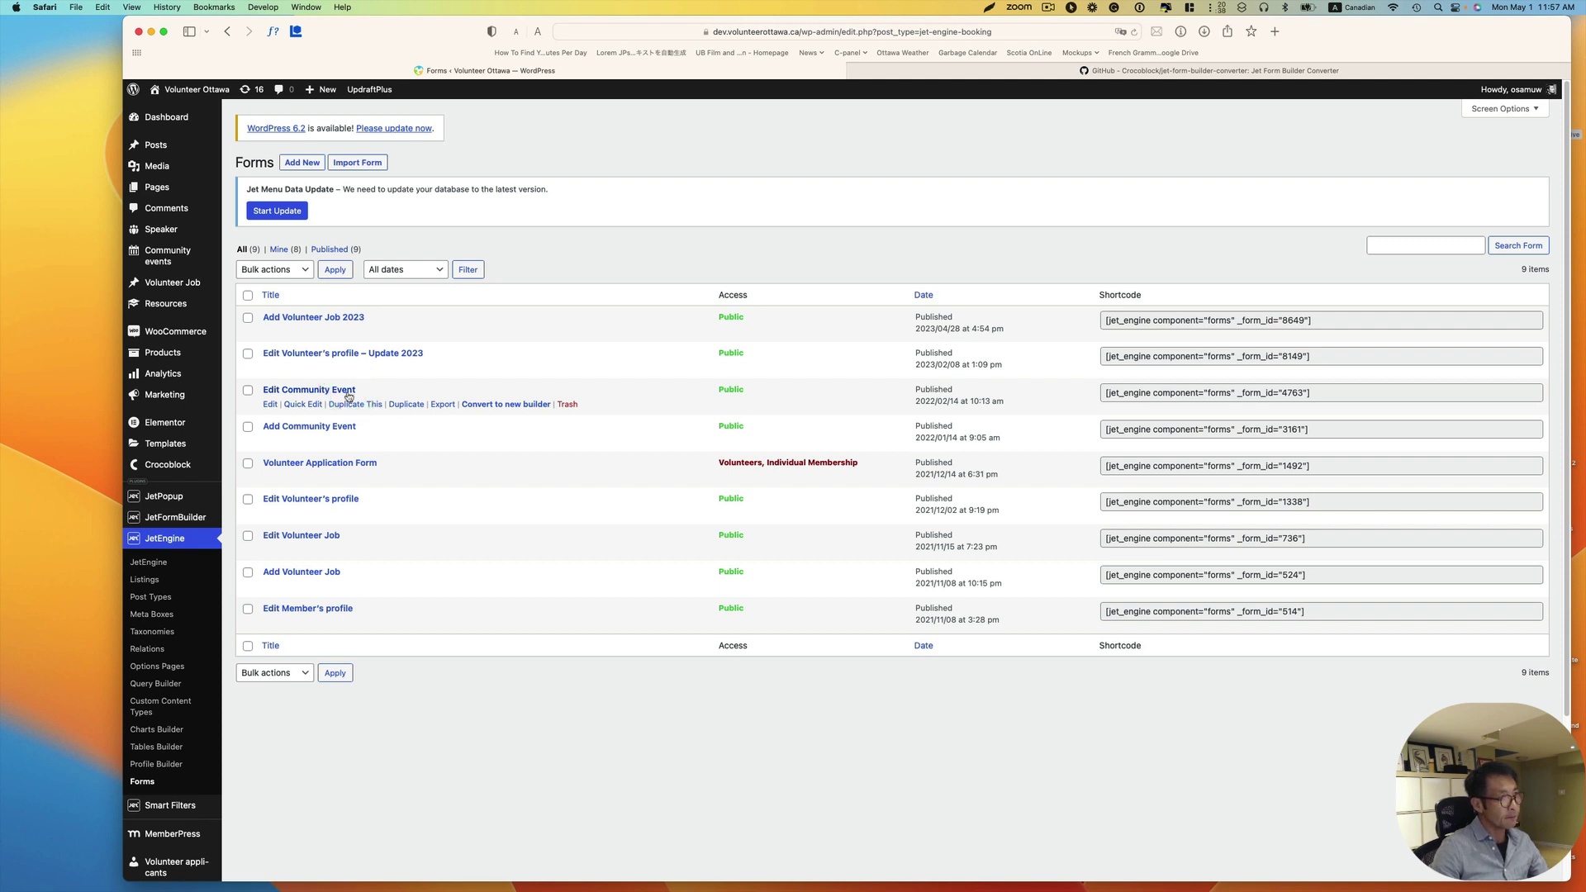
pyautogui.rightClick(271, 330)
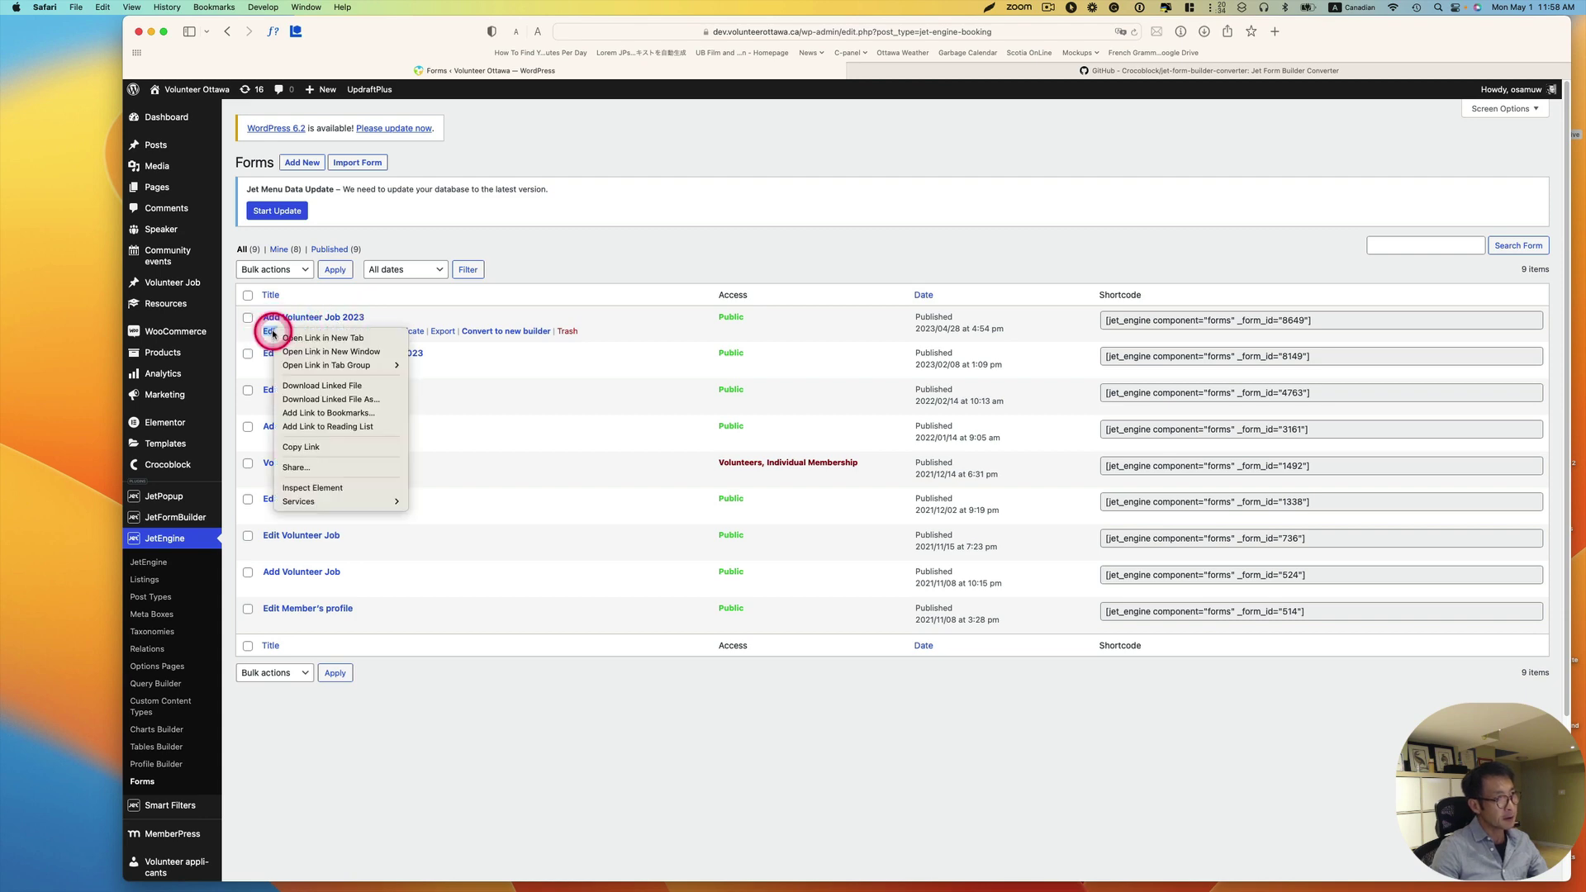
pyautogui.click(306, 339)
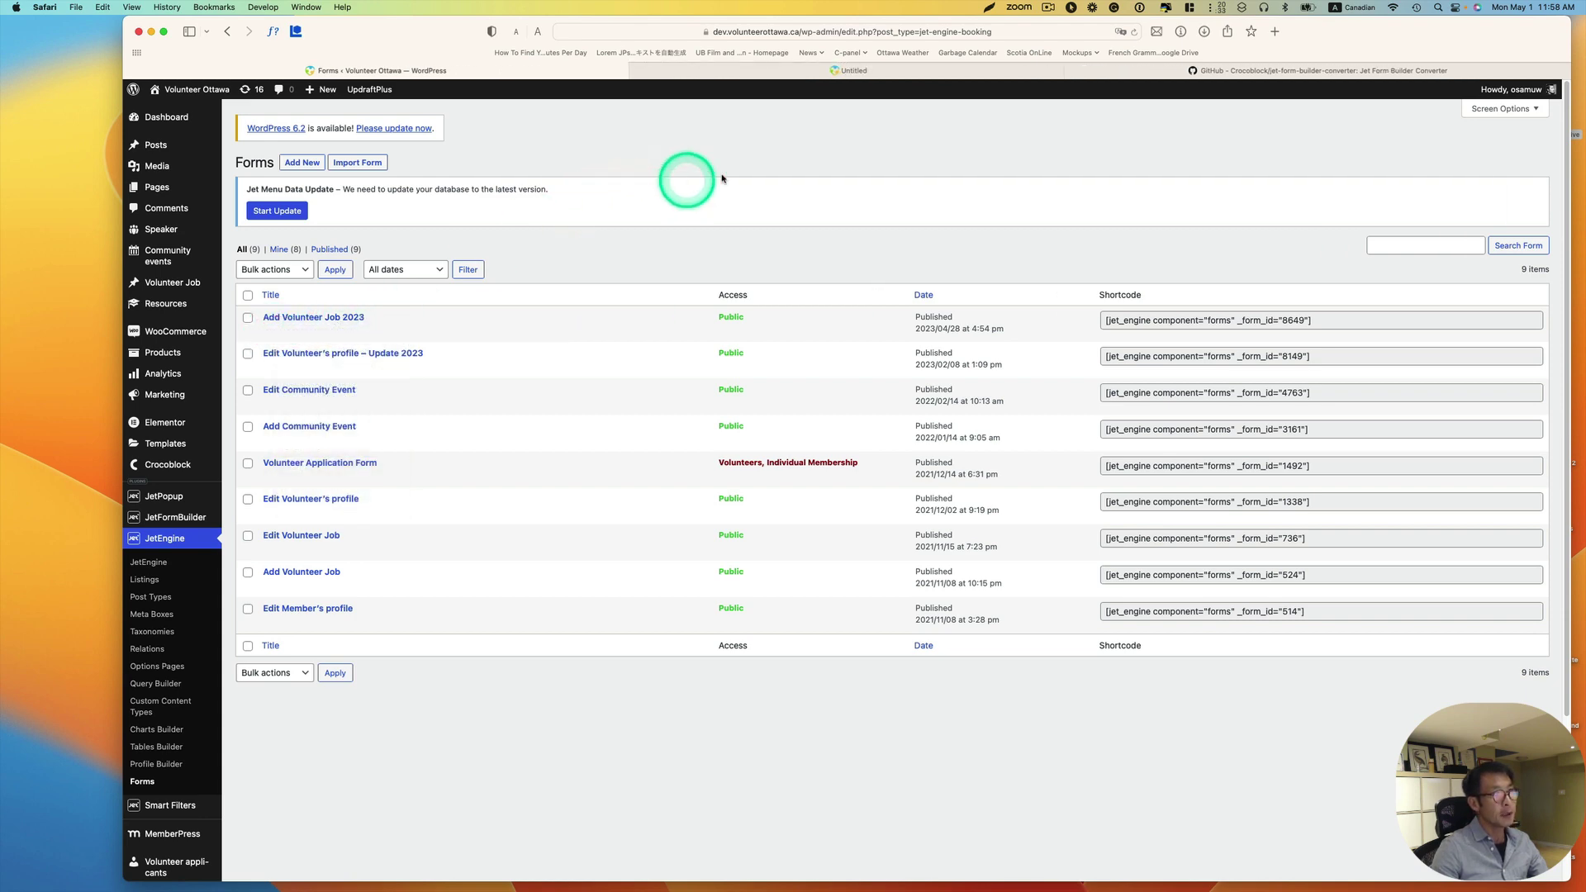
pyautogui.click(861, 71)
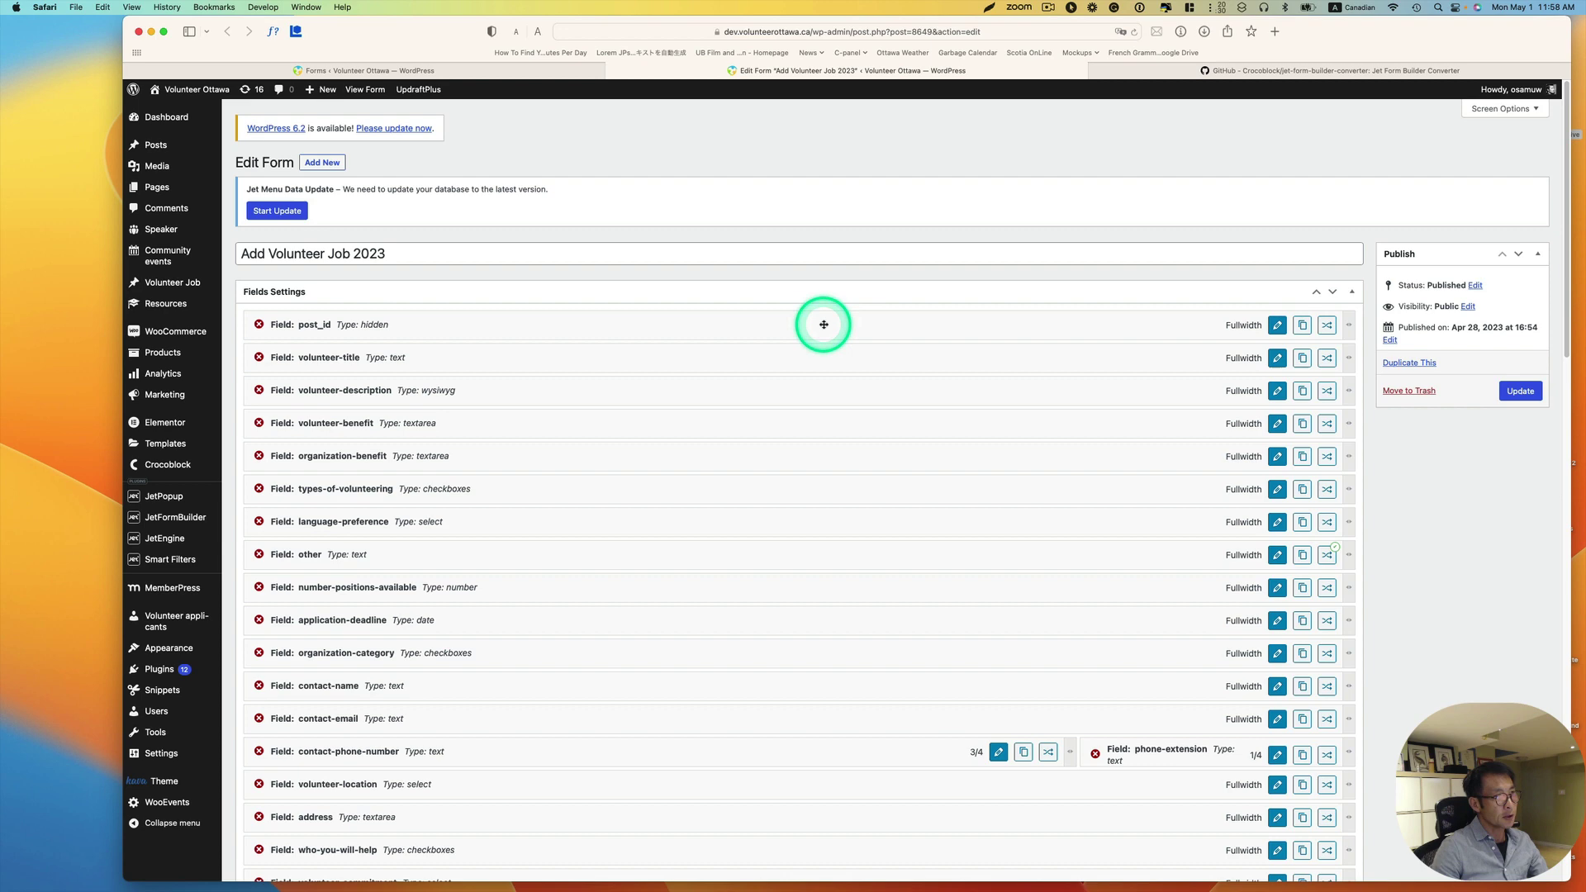
# Look over the form's fields, then return to the JetEngine Forms list.
pyautogui.scroll(-1, 843, 355)
pyautogui.scroll(-5, 845, 356)
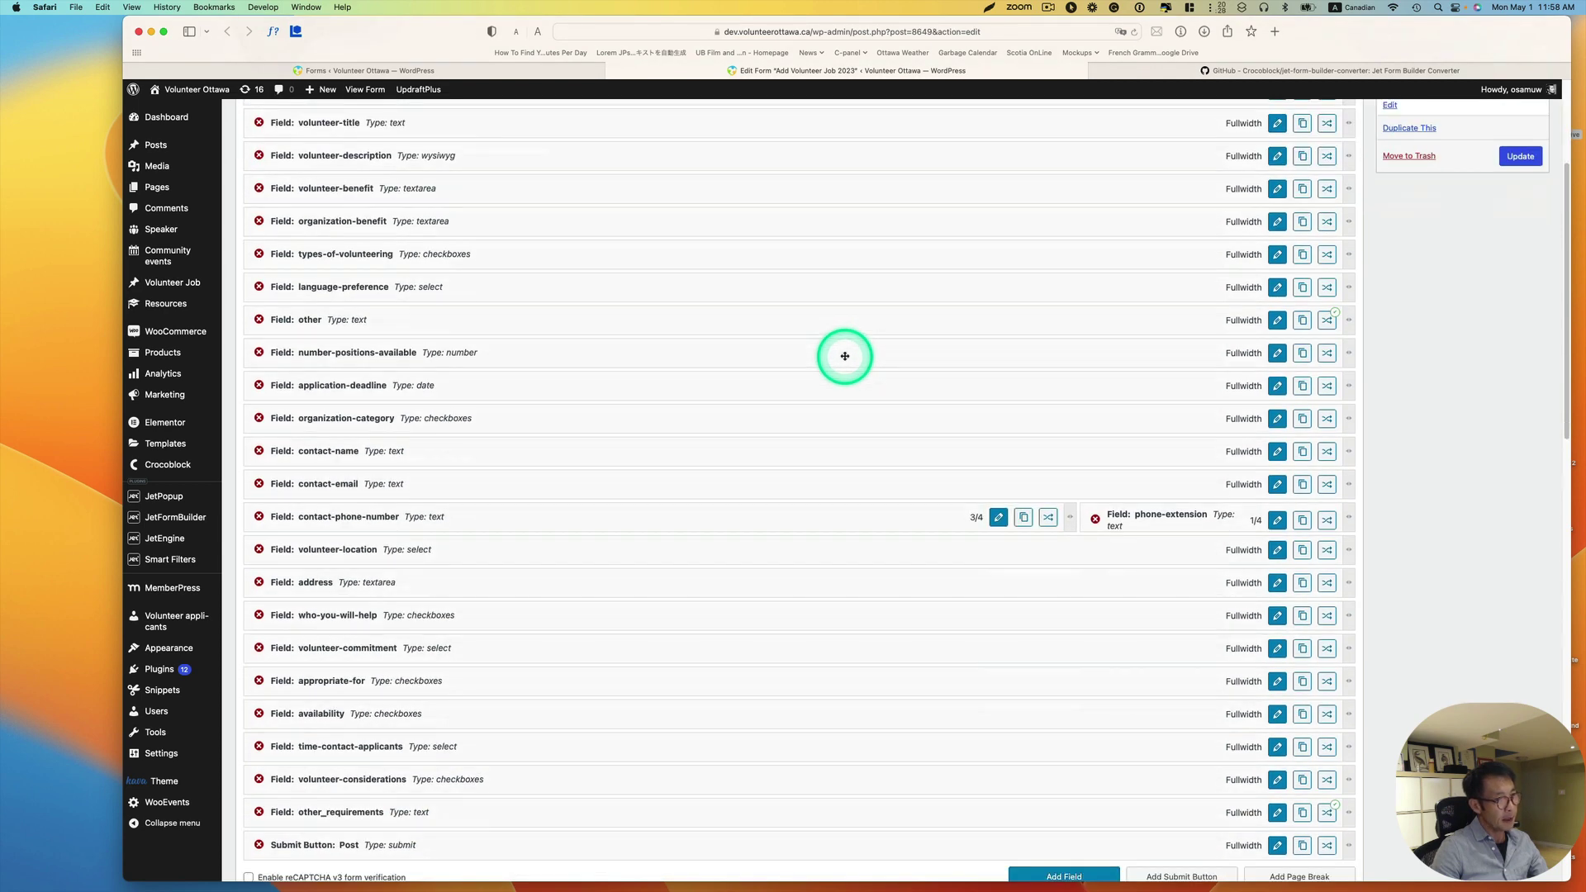
pyautogui.scroll(6, 849, 359)
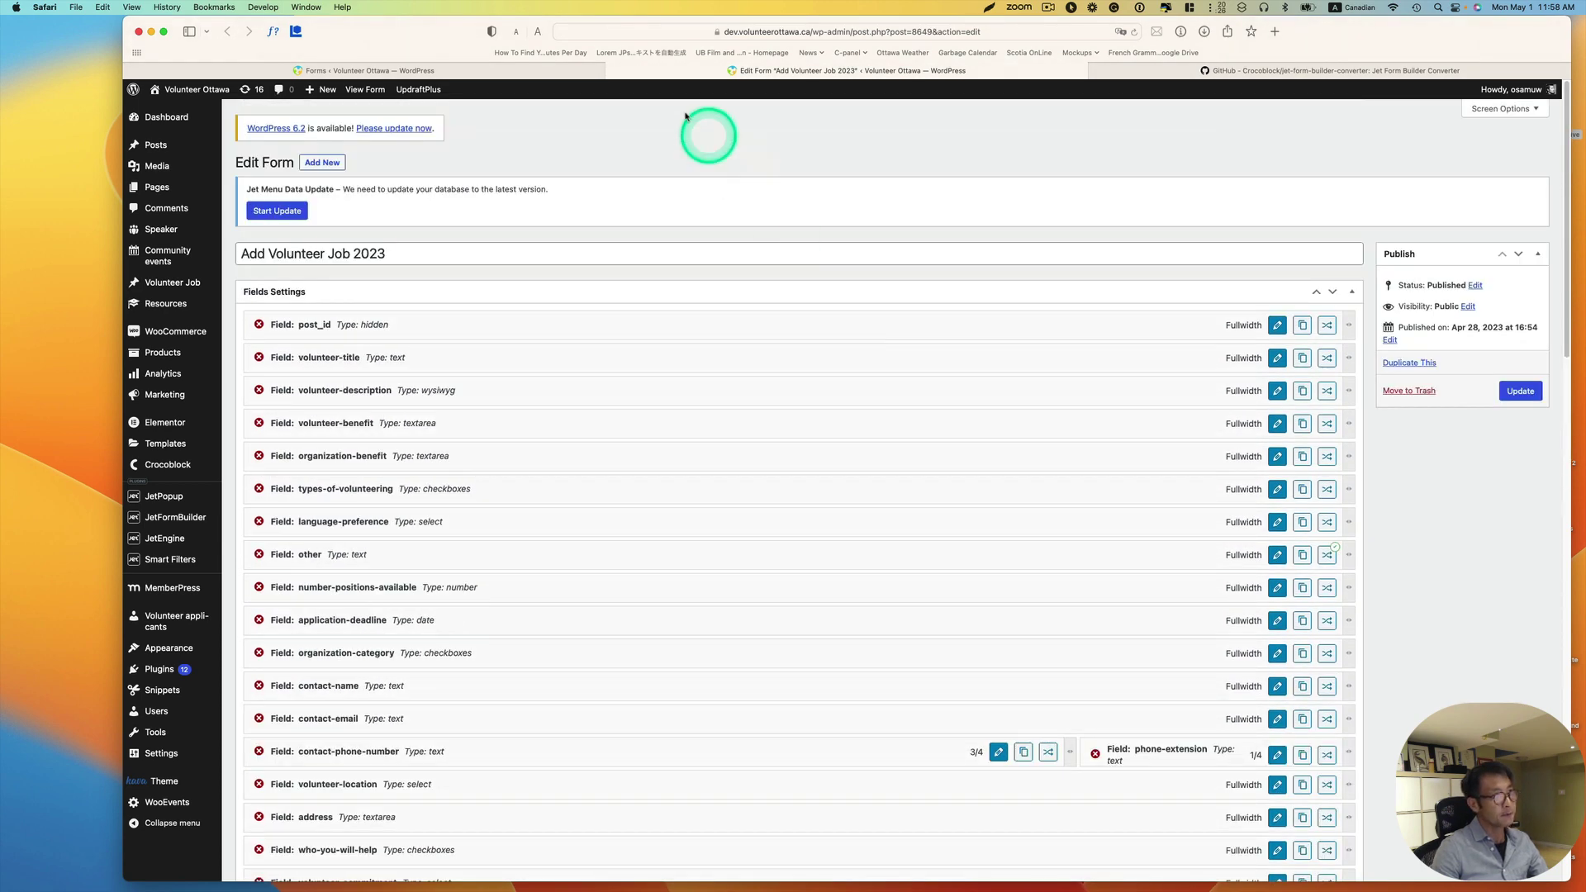
pyautogui.click(559, 71)
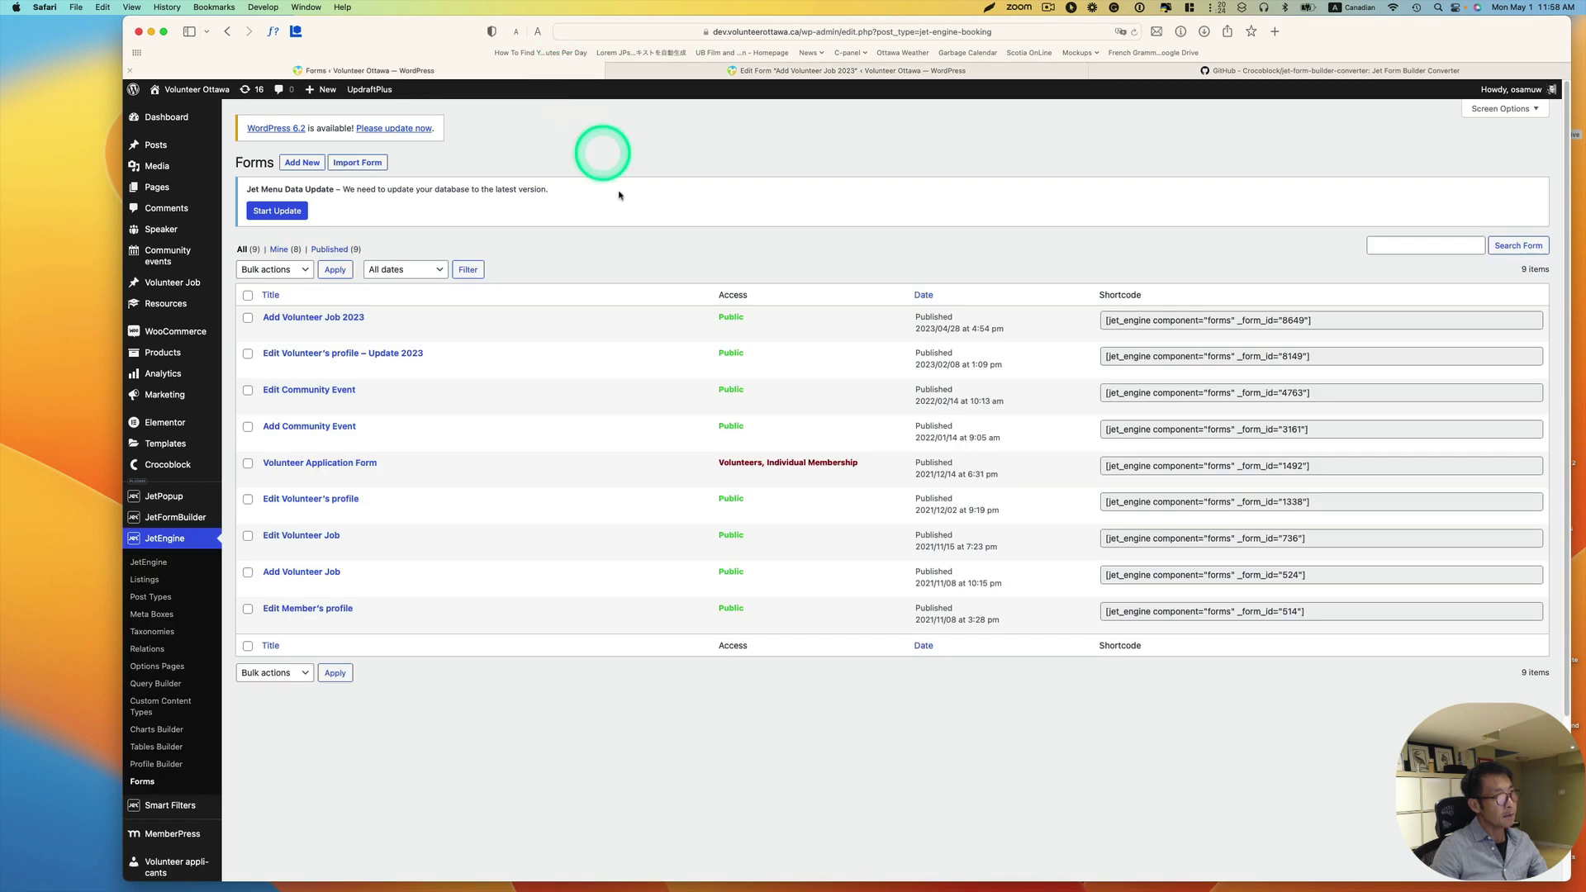
pyautogui.moveTo(460, 330)
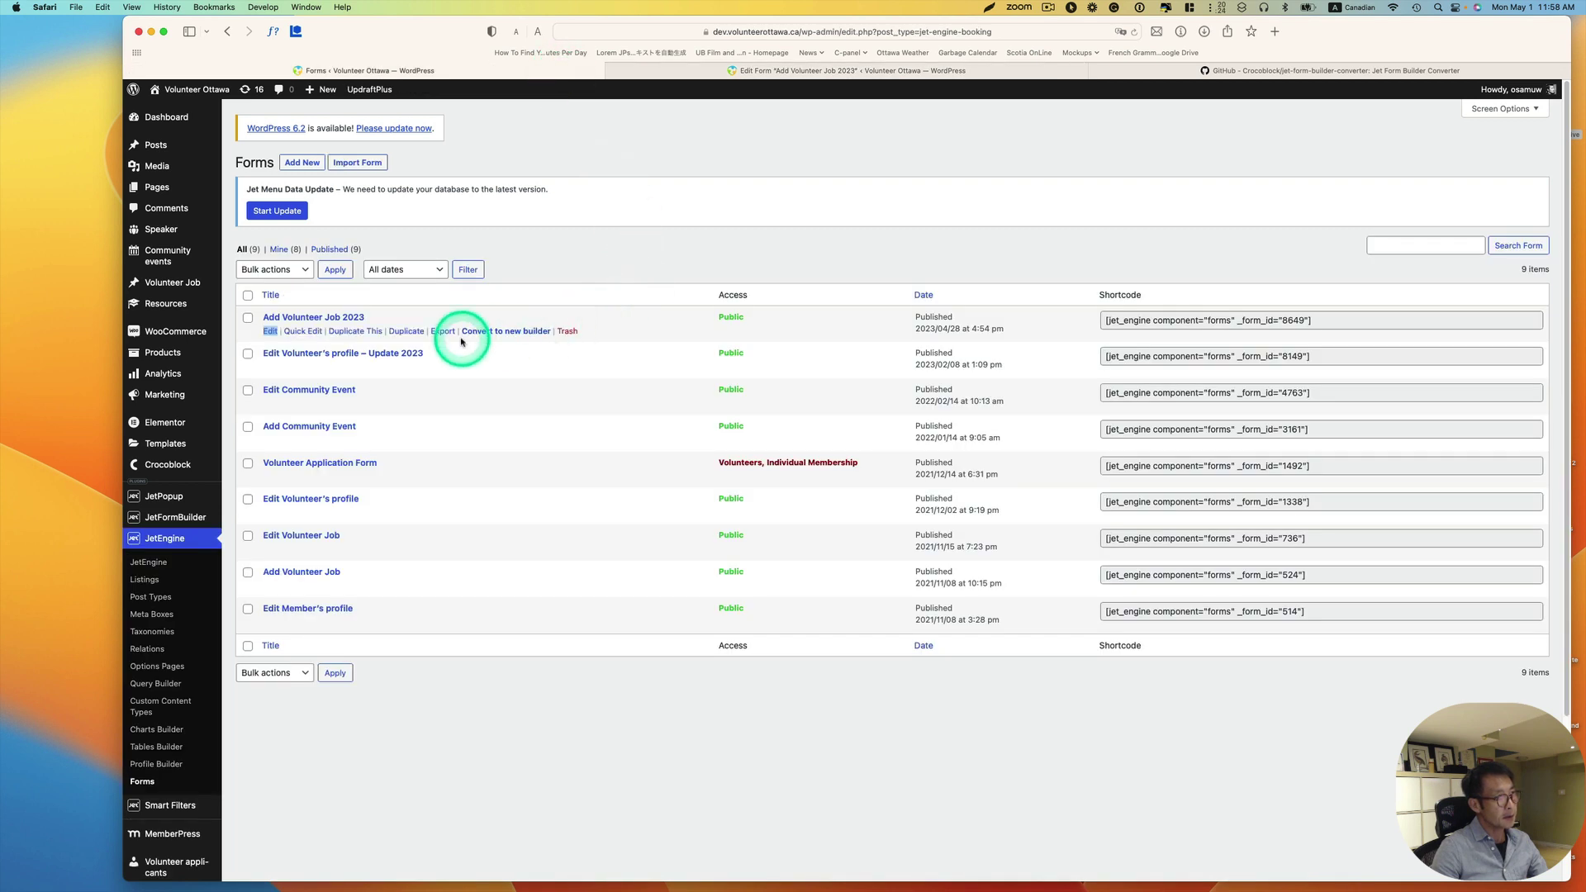
# Duplicate Add Volunteer Job 2023 and retitle the copy 'Add Volunteer Job 2023 (Jetformbuilder)'.
pyautogui.click(355, 334)
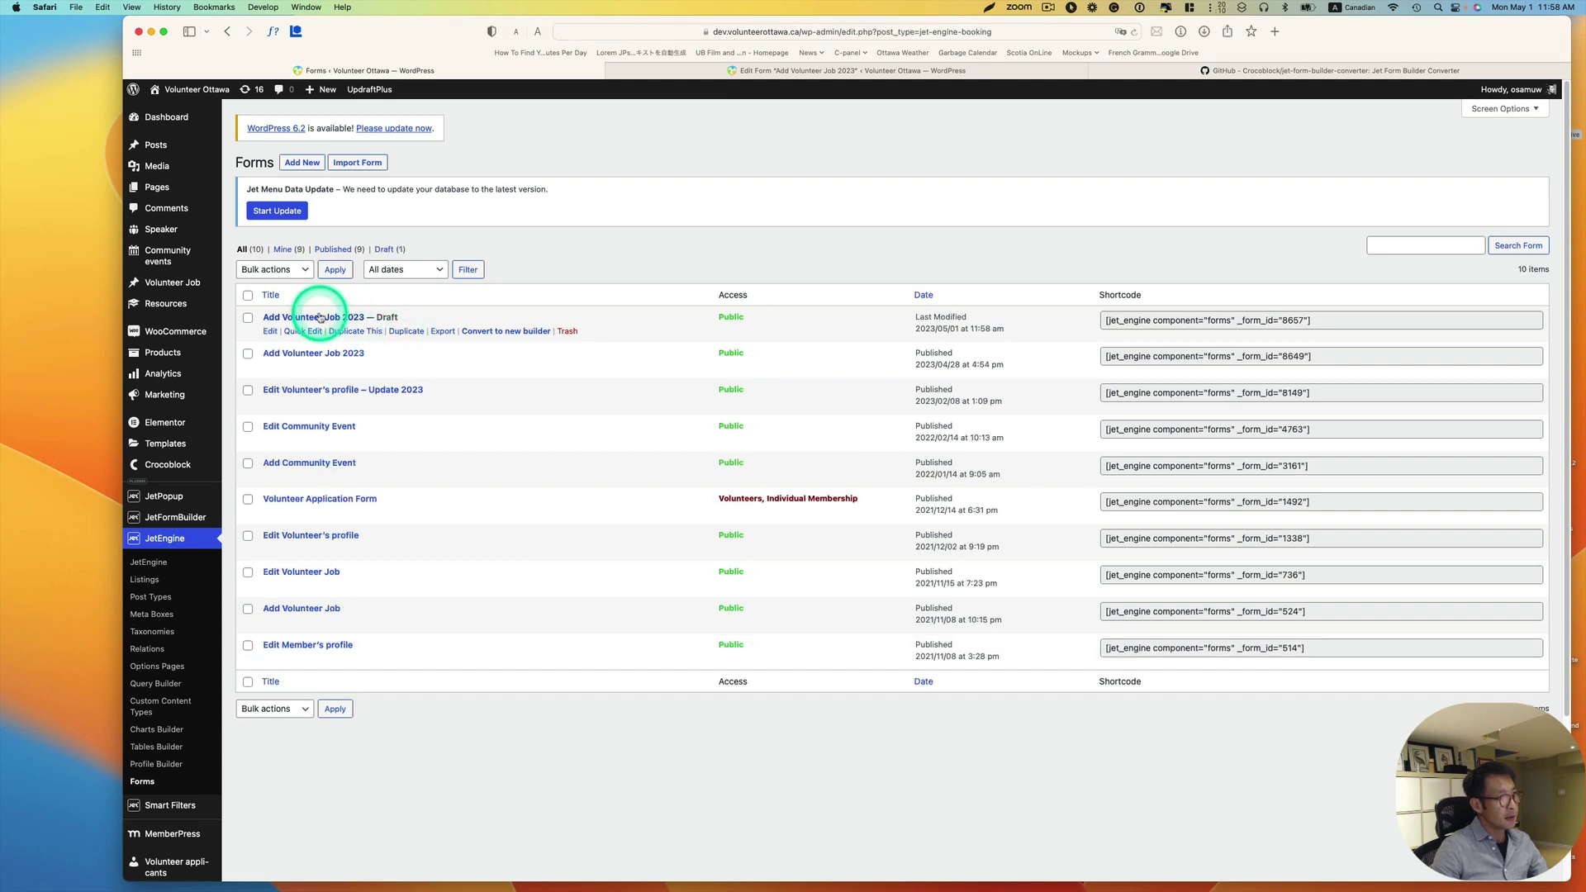
pyautogui.click(297, 331)
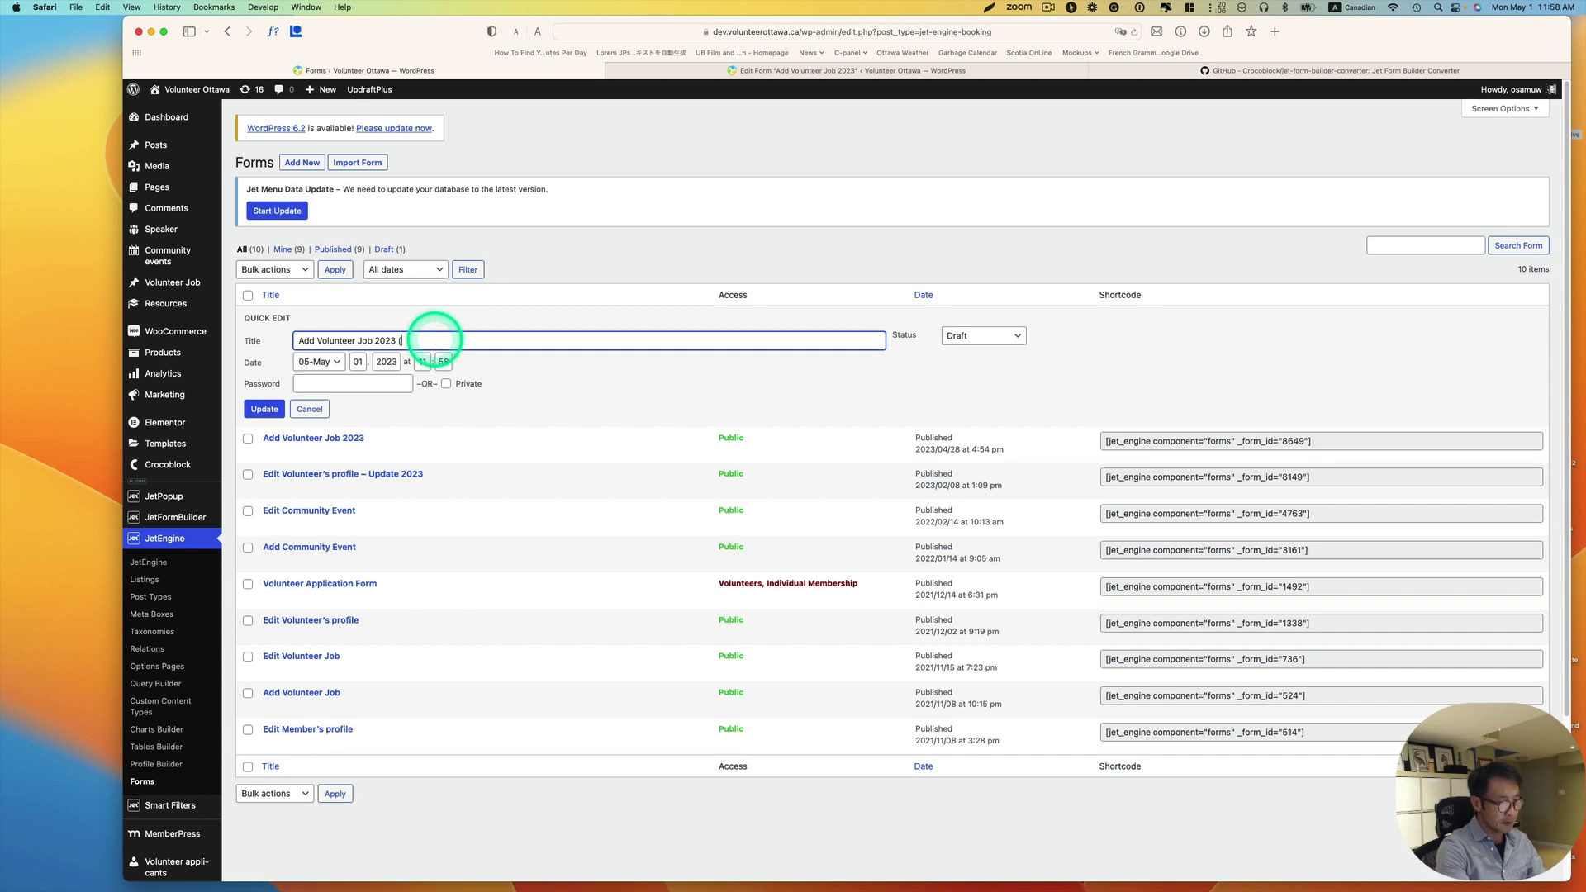
pyautogui.write('(Jetformbuilder')
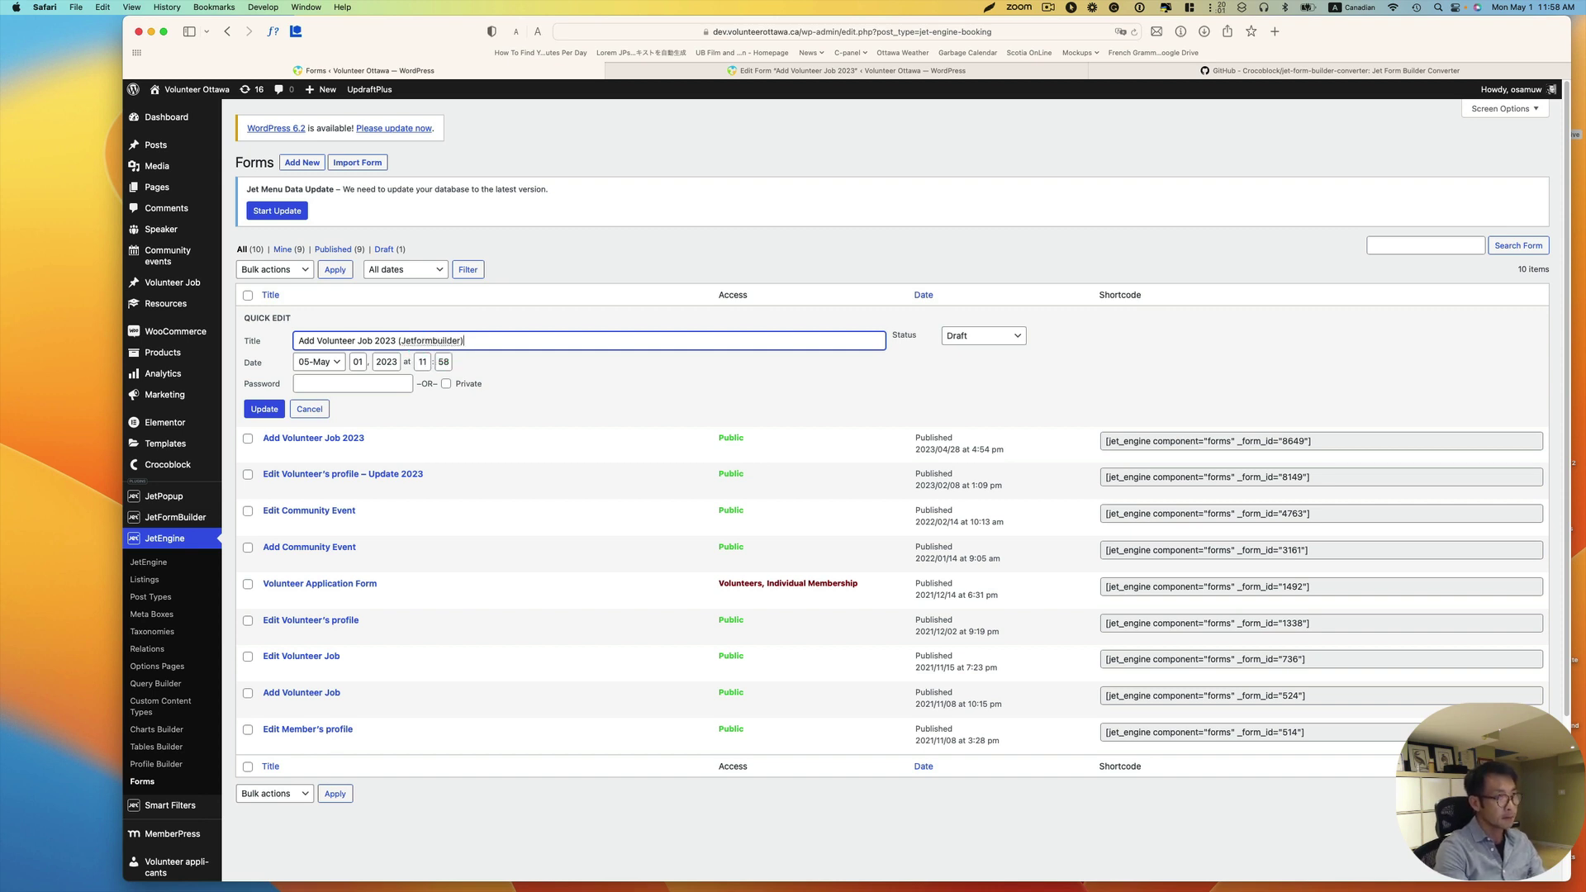
pyautogui.click(272, 413)
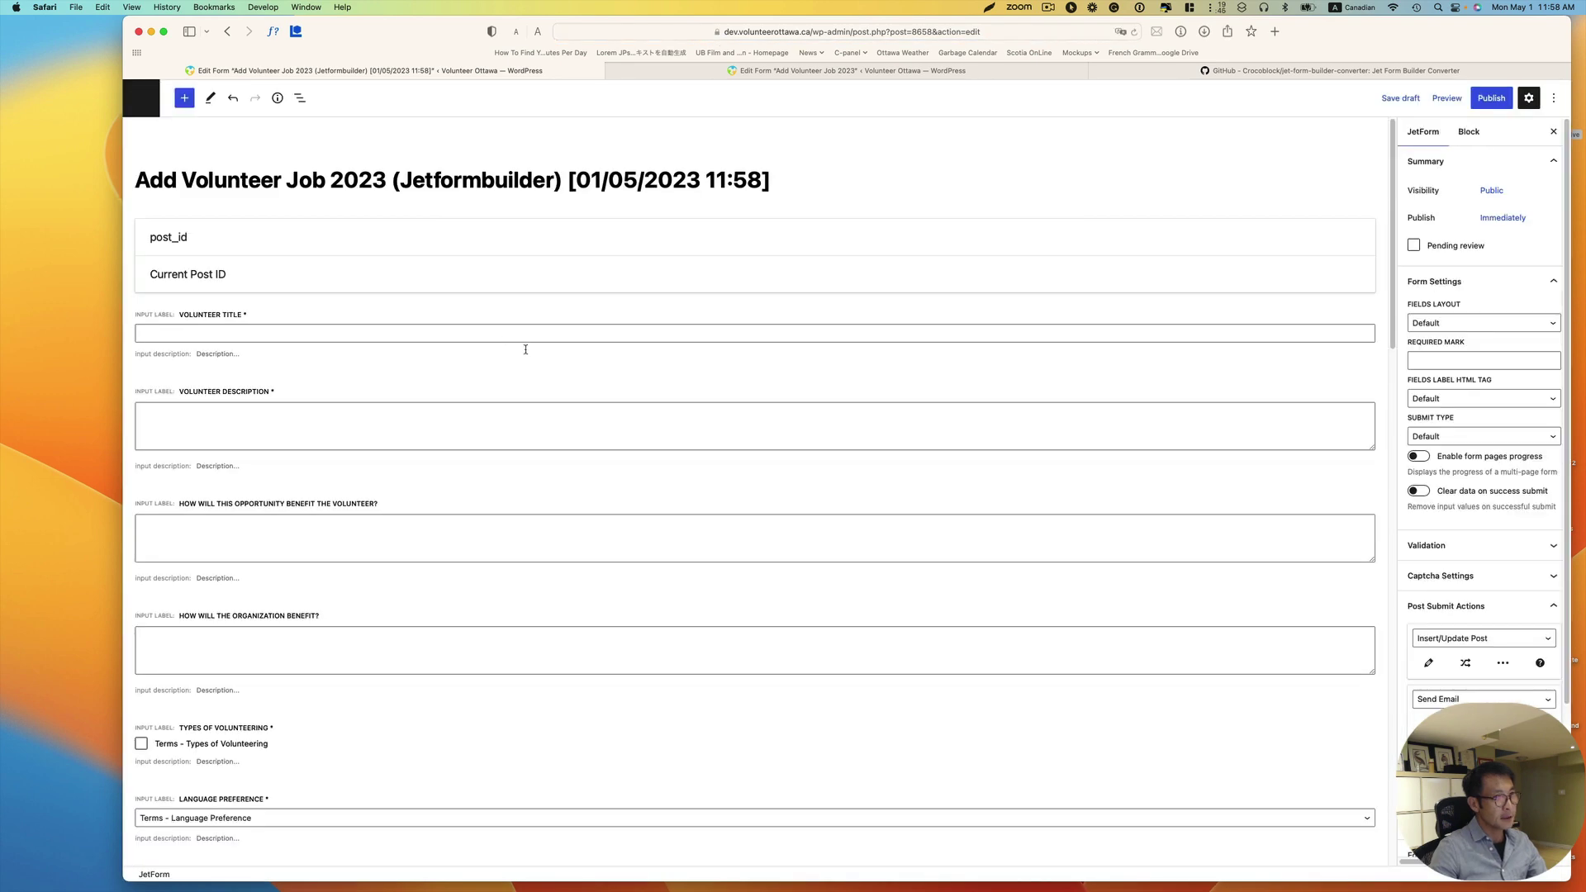
# Check the converted form's fields, publish it, and exit to the JetFormBuilder Forms list.
pyautogui.scroll(-10, 586, 402)
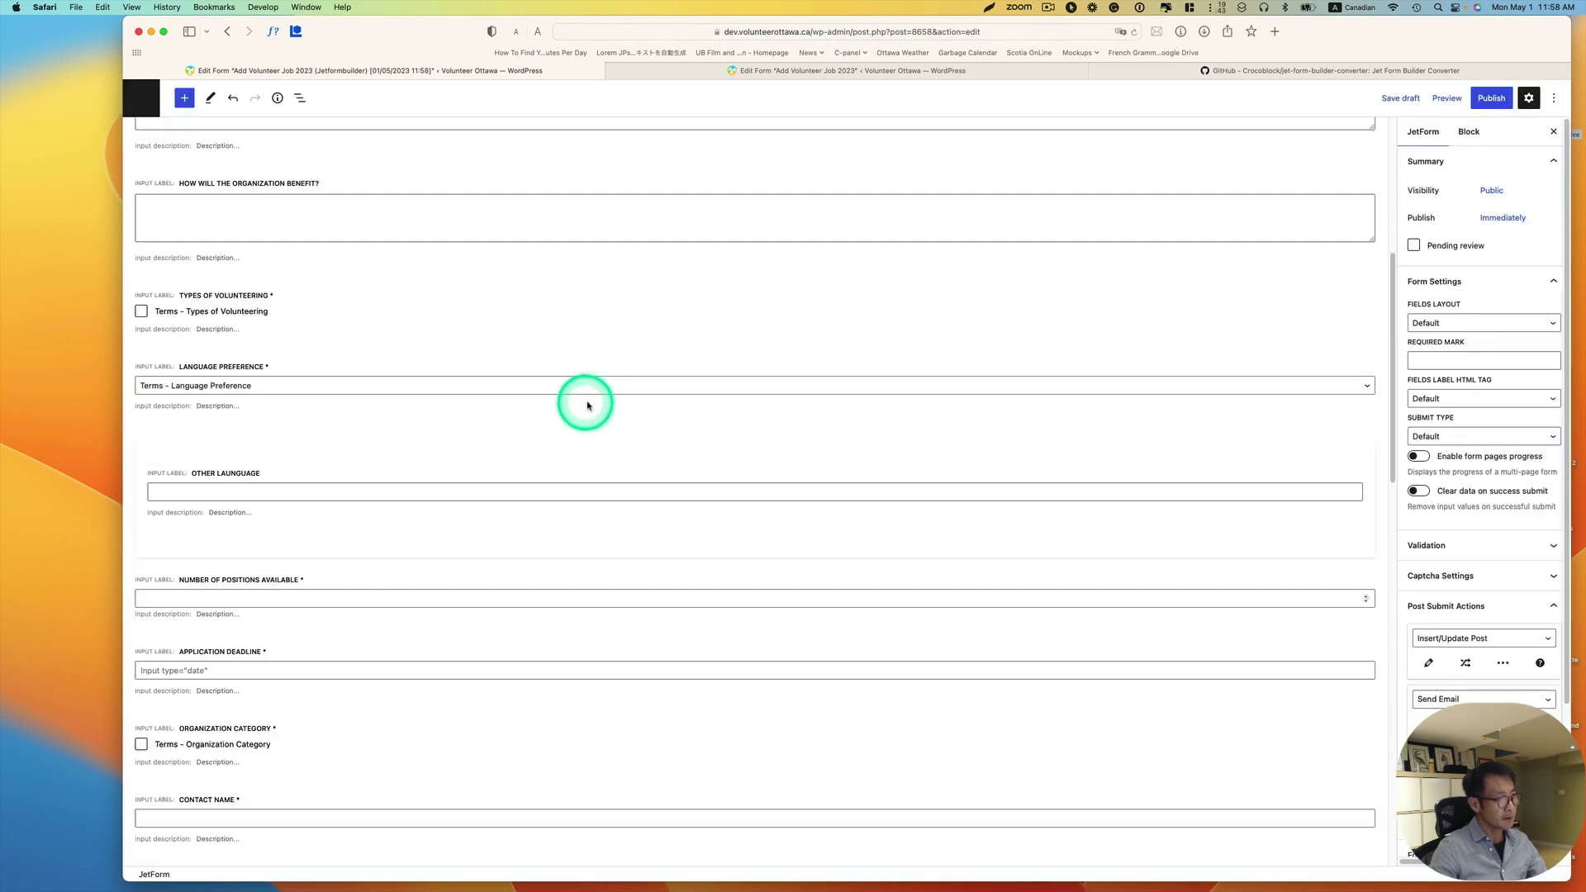
pyautogui.scroll(-15, 587, 404)
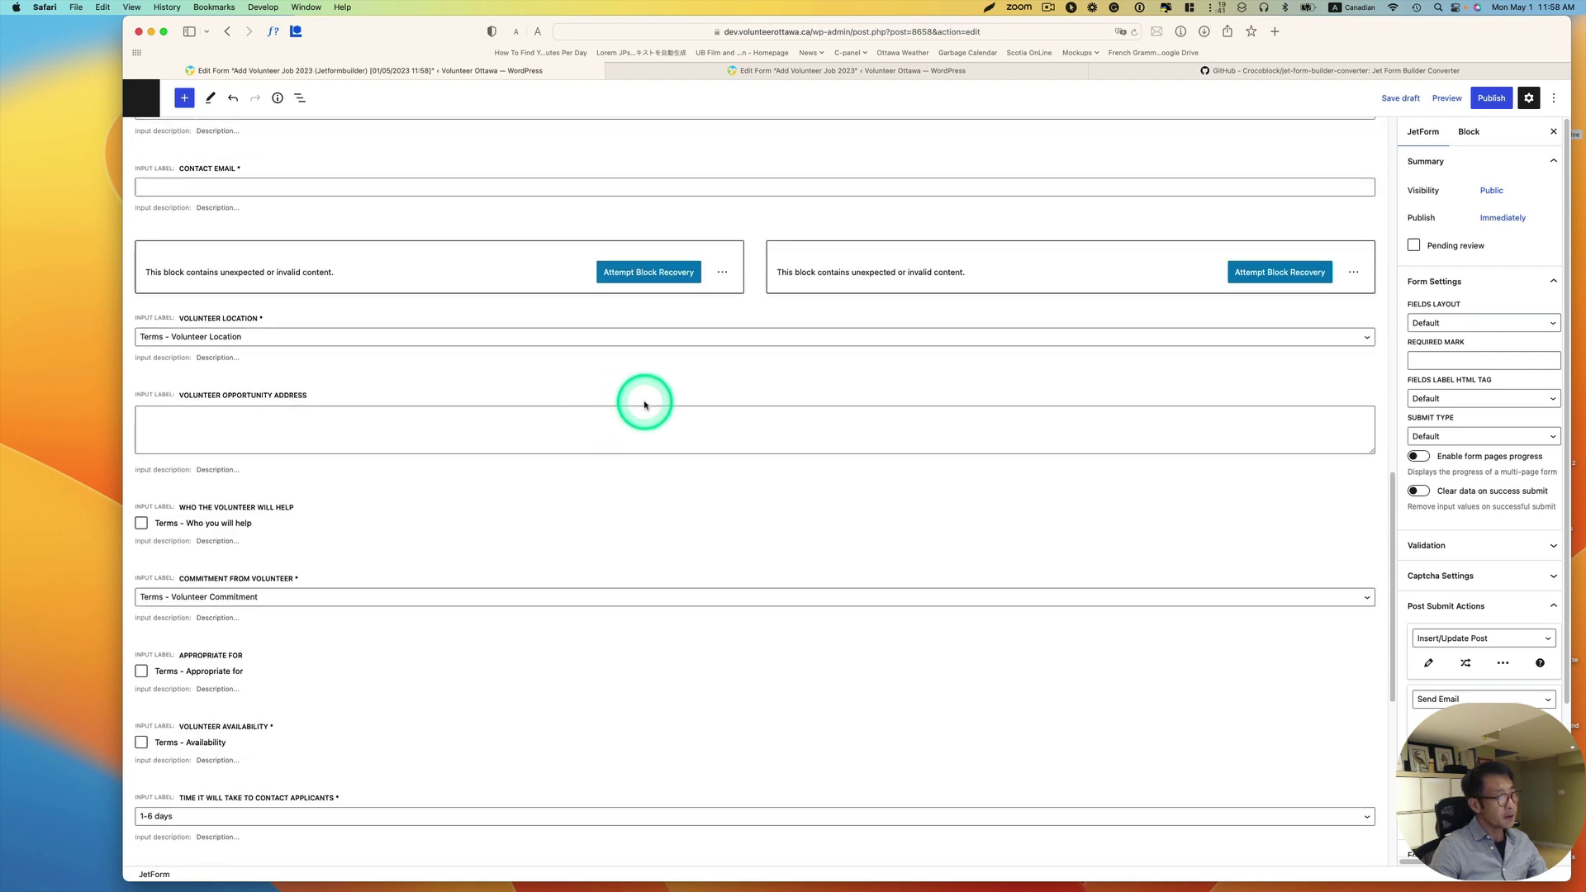
pyautogui.scroll(-4, 645, 405)
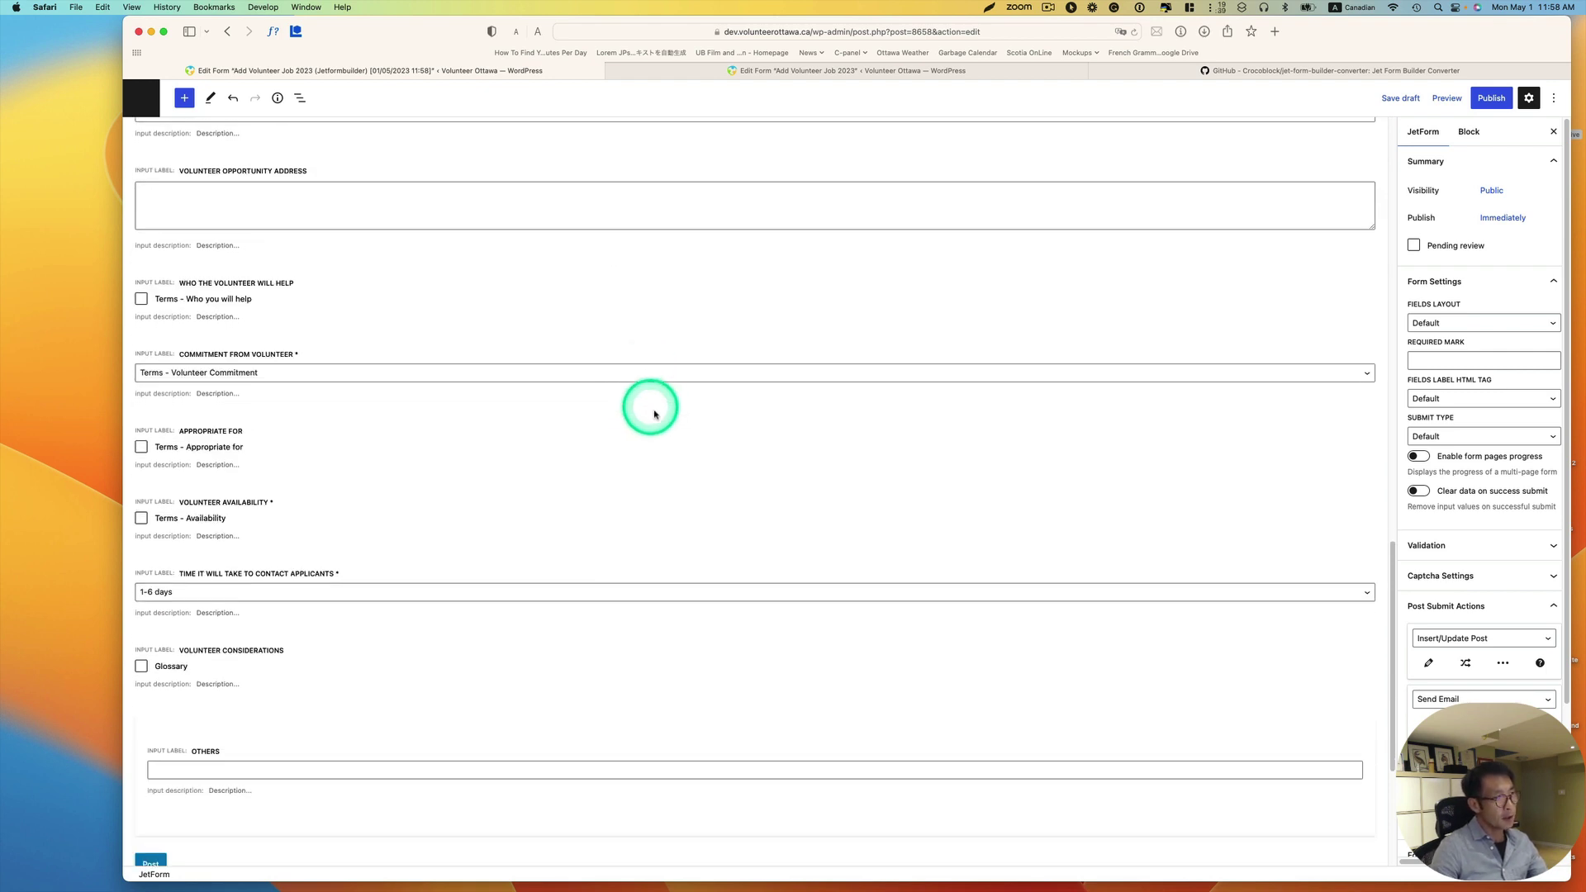
pyautogui.scroll(-2, 648, 409)
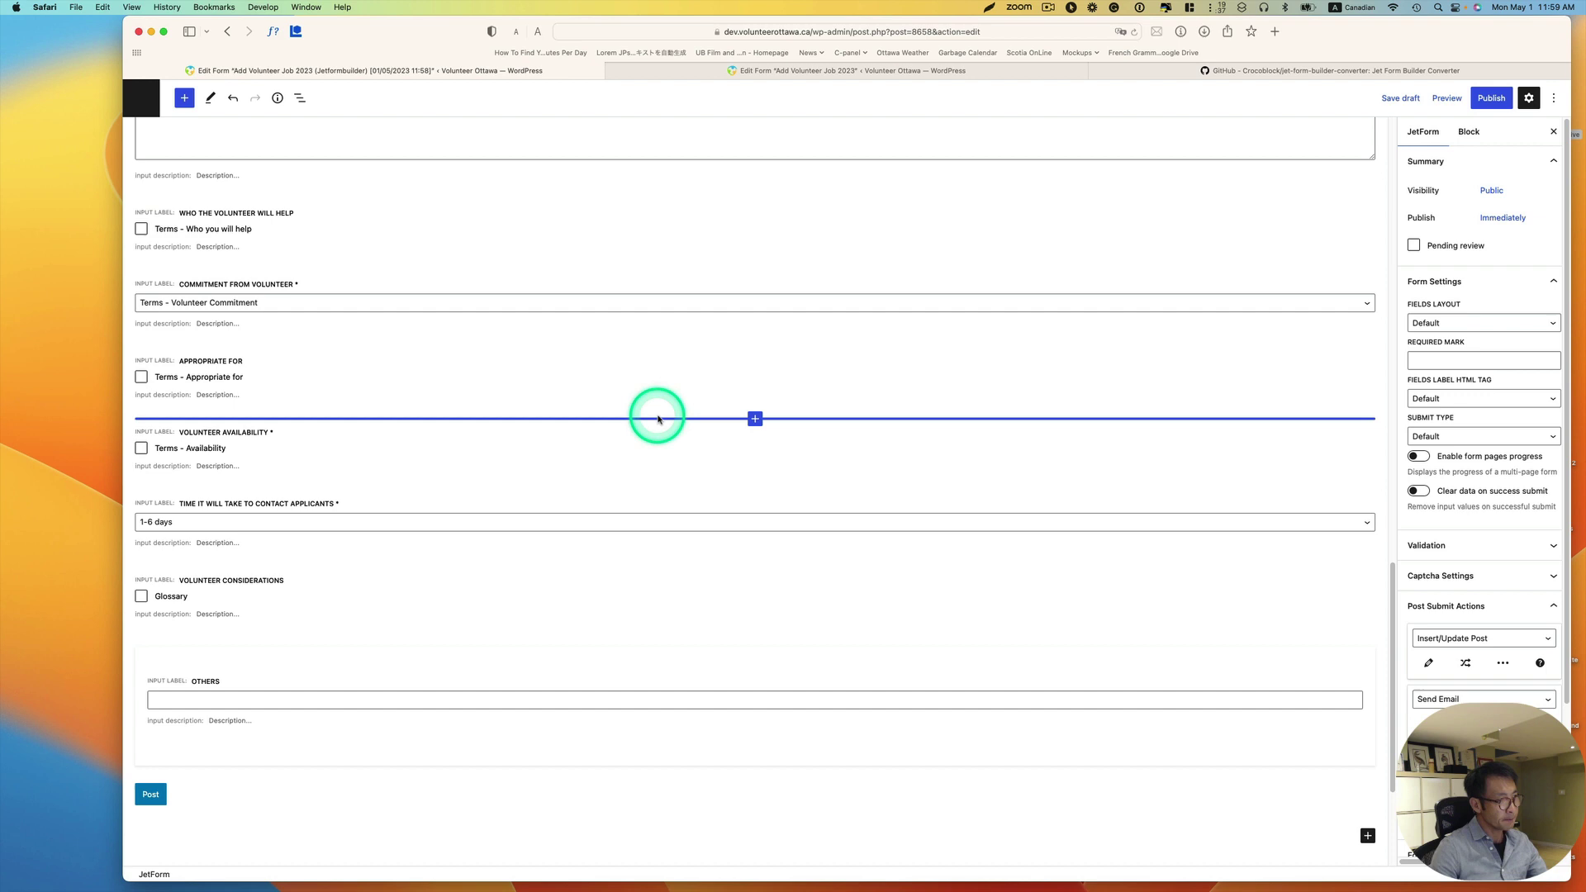
pyautogui.click(1488, 99)
pyautogui.click(1451, 99)
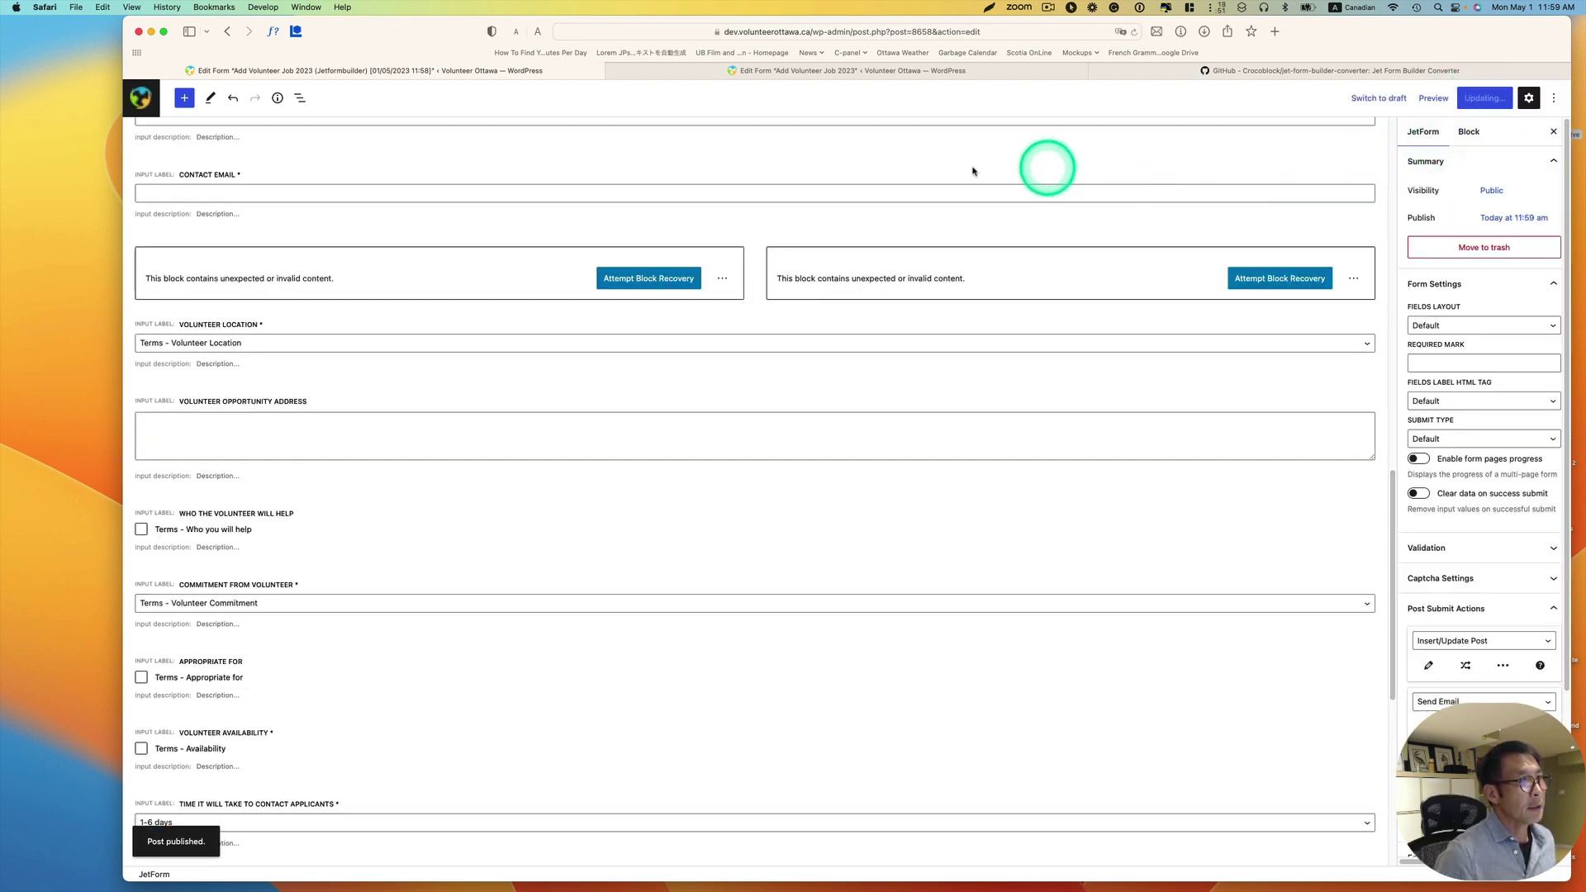
pyautogui.click(144, 99)
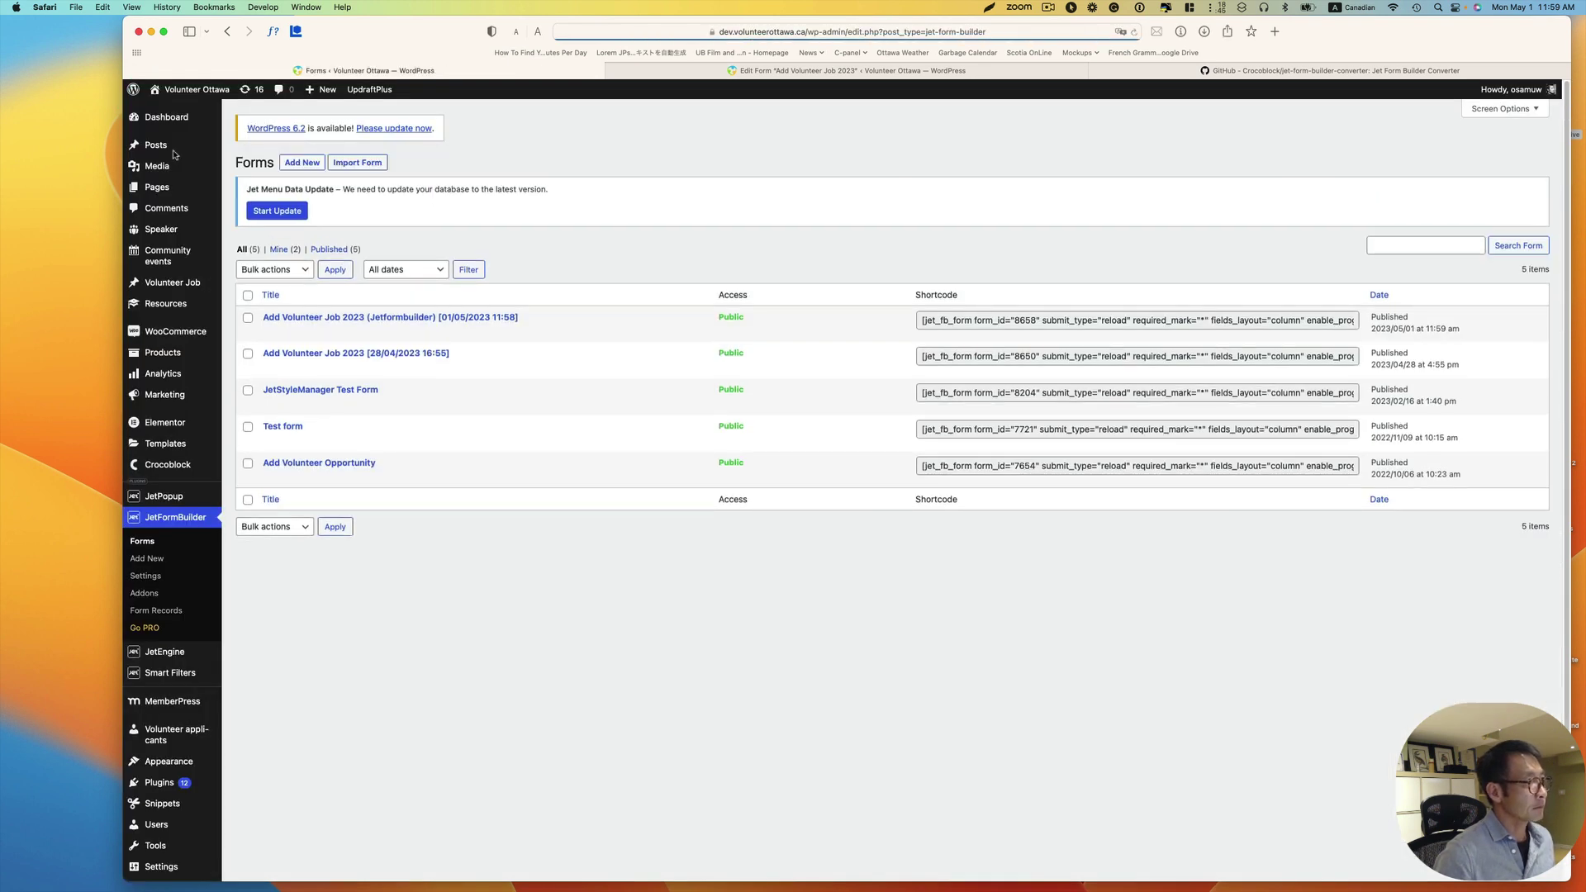
# Open Elementor's Saved Templates list from the Templates admin menu.
pyautogui.moveTo(201, 148)
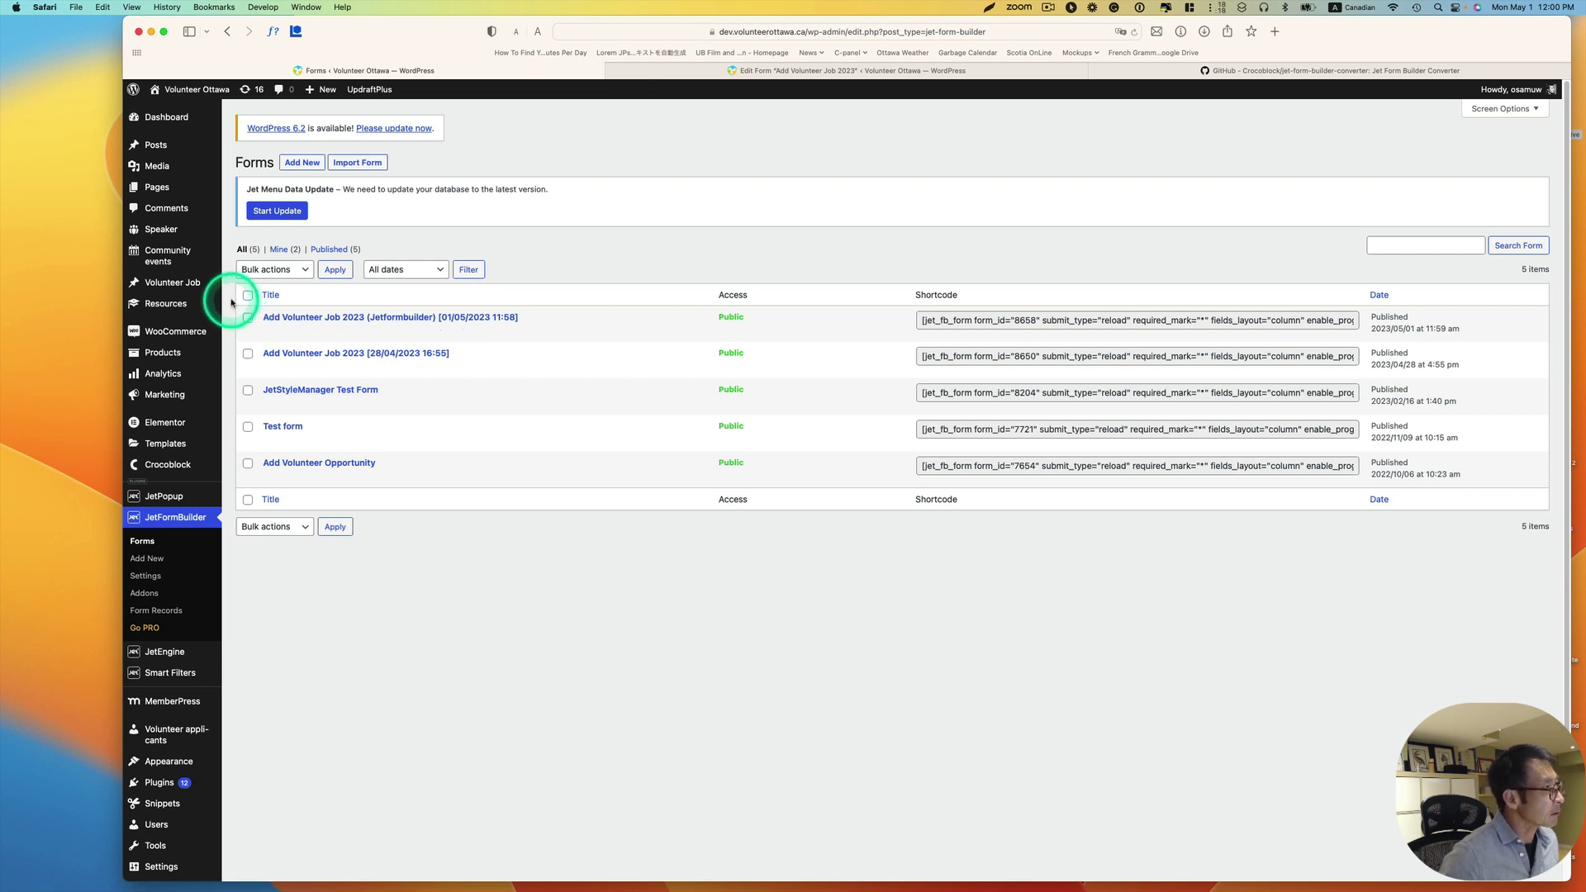
pyautogui.moveTo(170, 443)
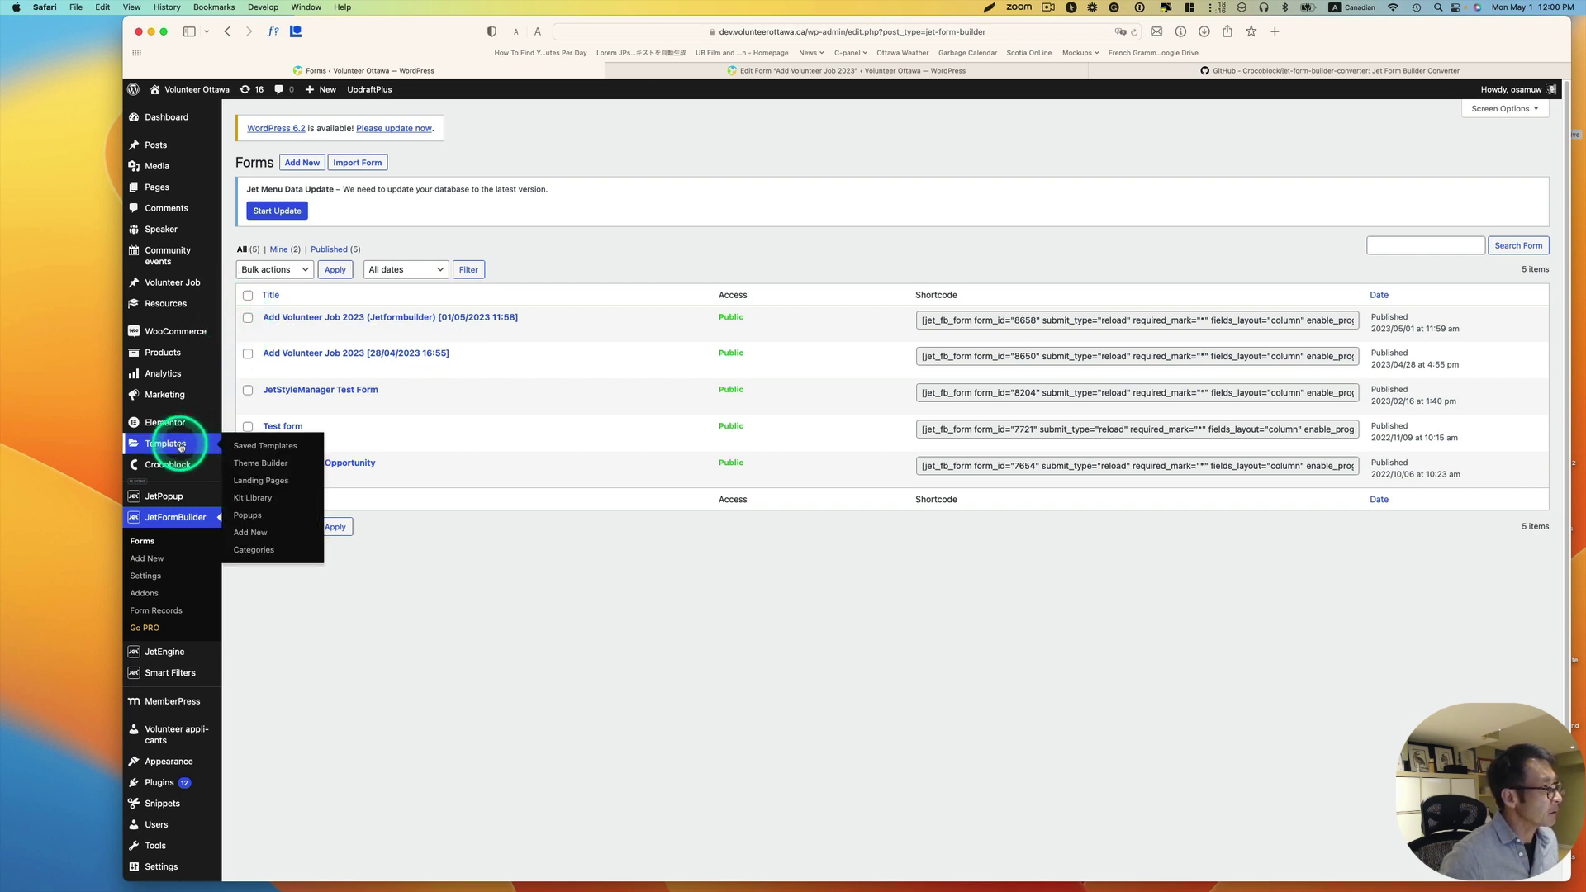
pyautogui.click(260, 447)
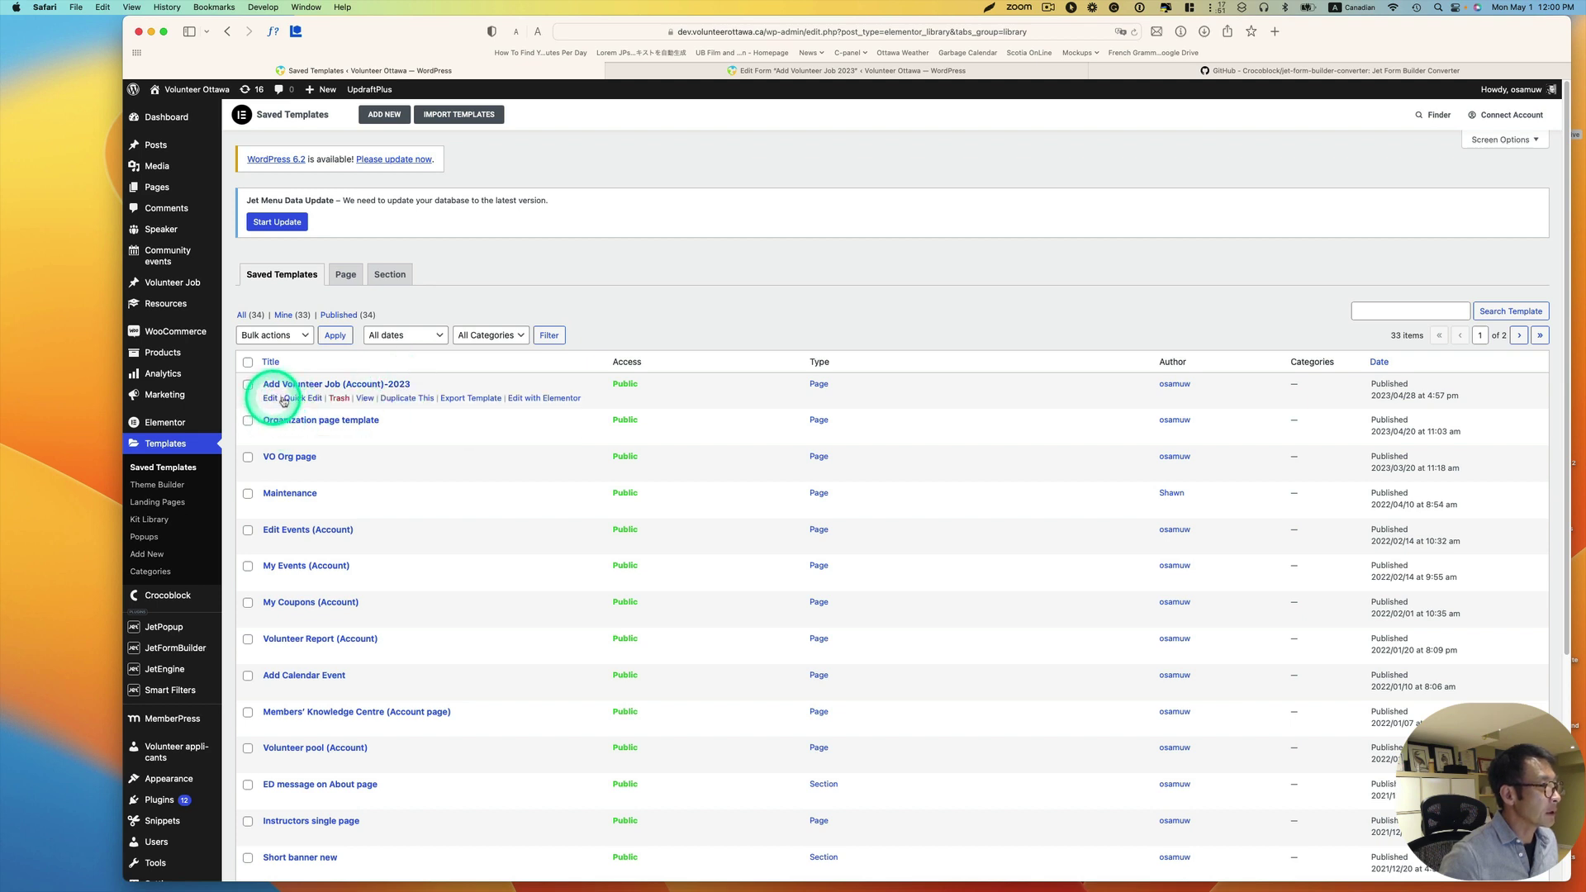
# Edit the Add Volunteer Job (Account)-2023 template and select its form_id 8649 shortcode, then switch to the Forms tab.
pyautogui.click(546, 399)
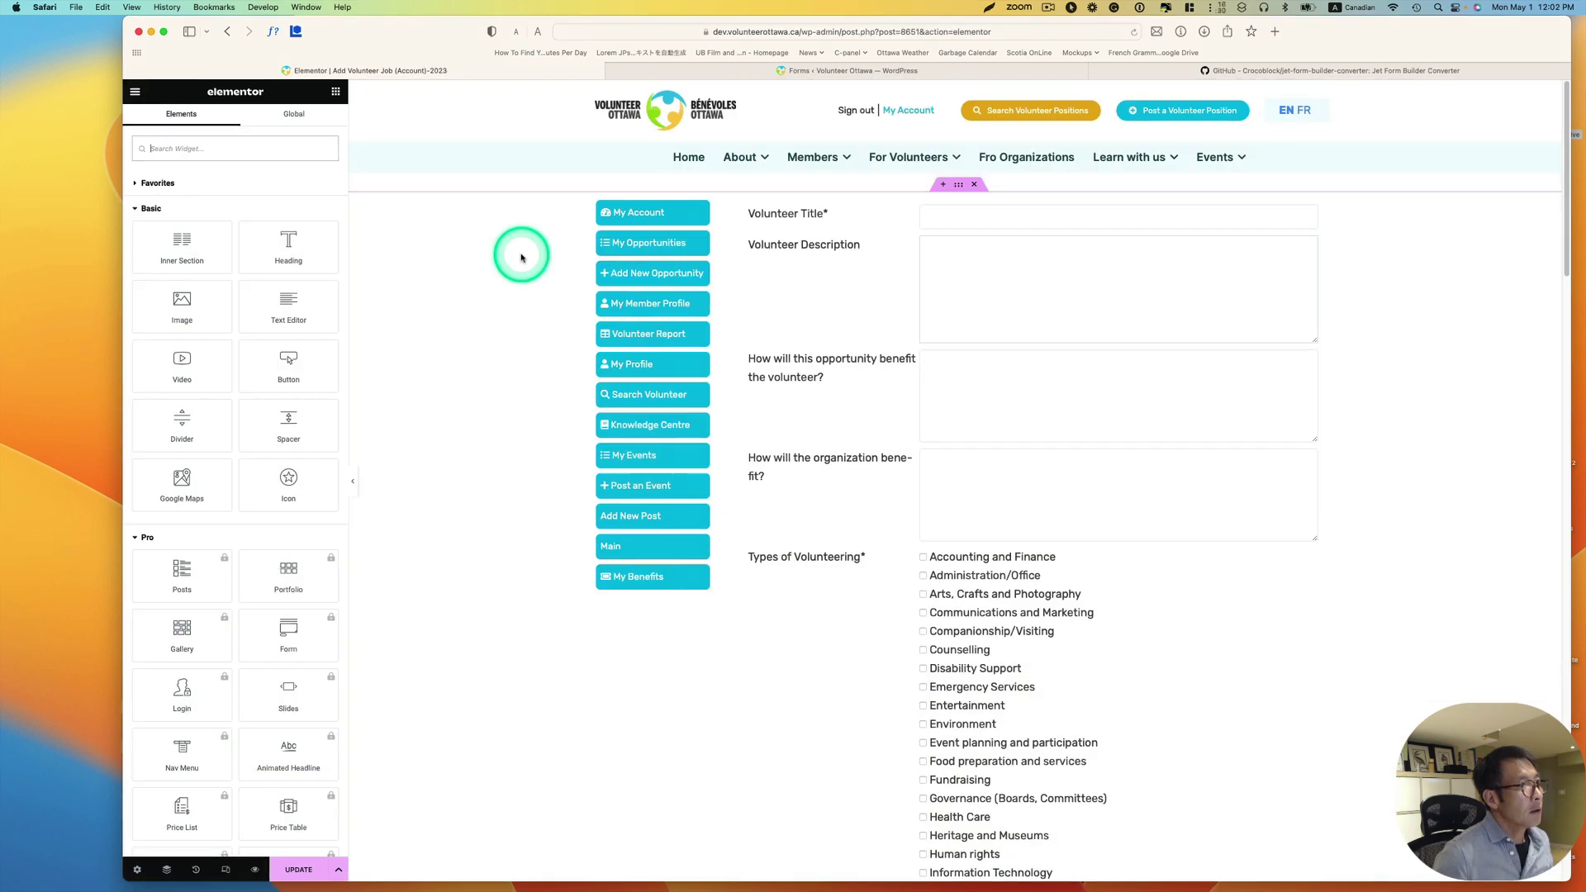
pyautogui.click(1309, 214)
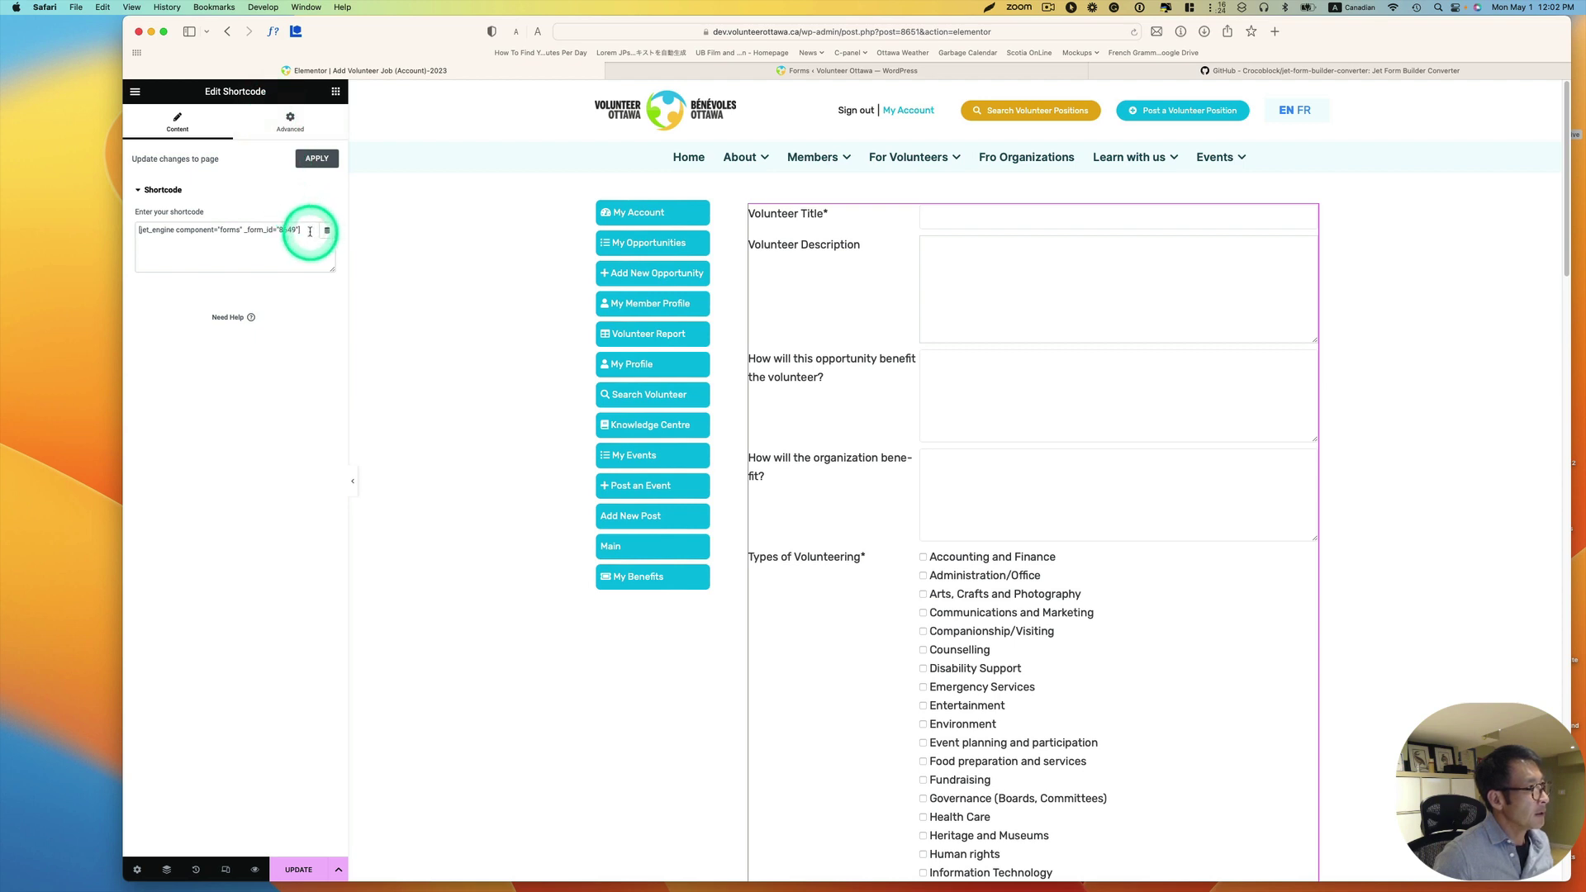
pyautogui.tripleClick(142, 232)
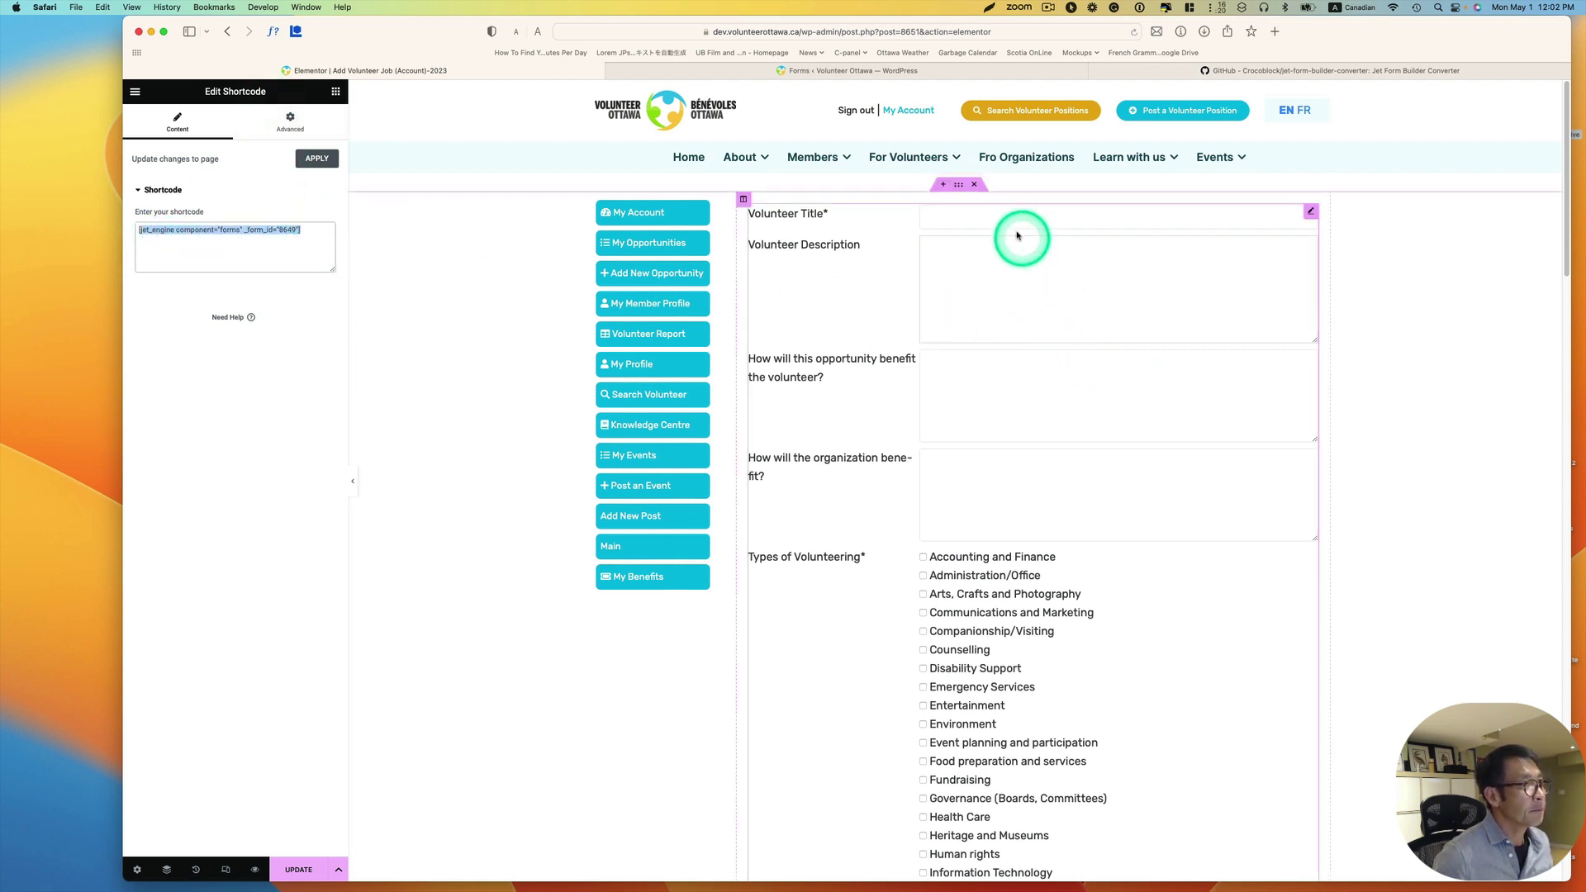
pyautogui.click(957, 68)
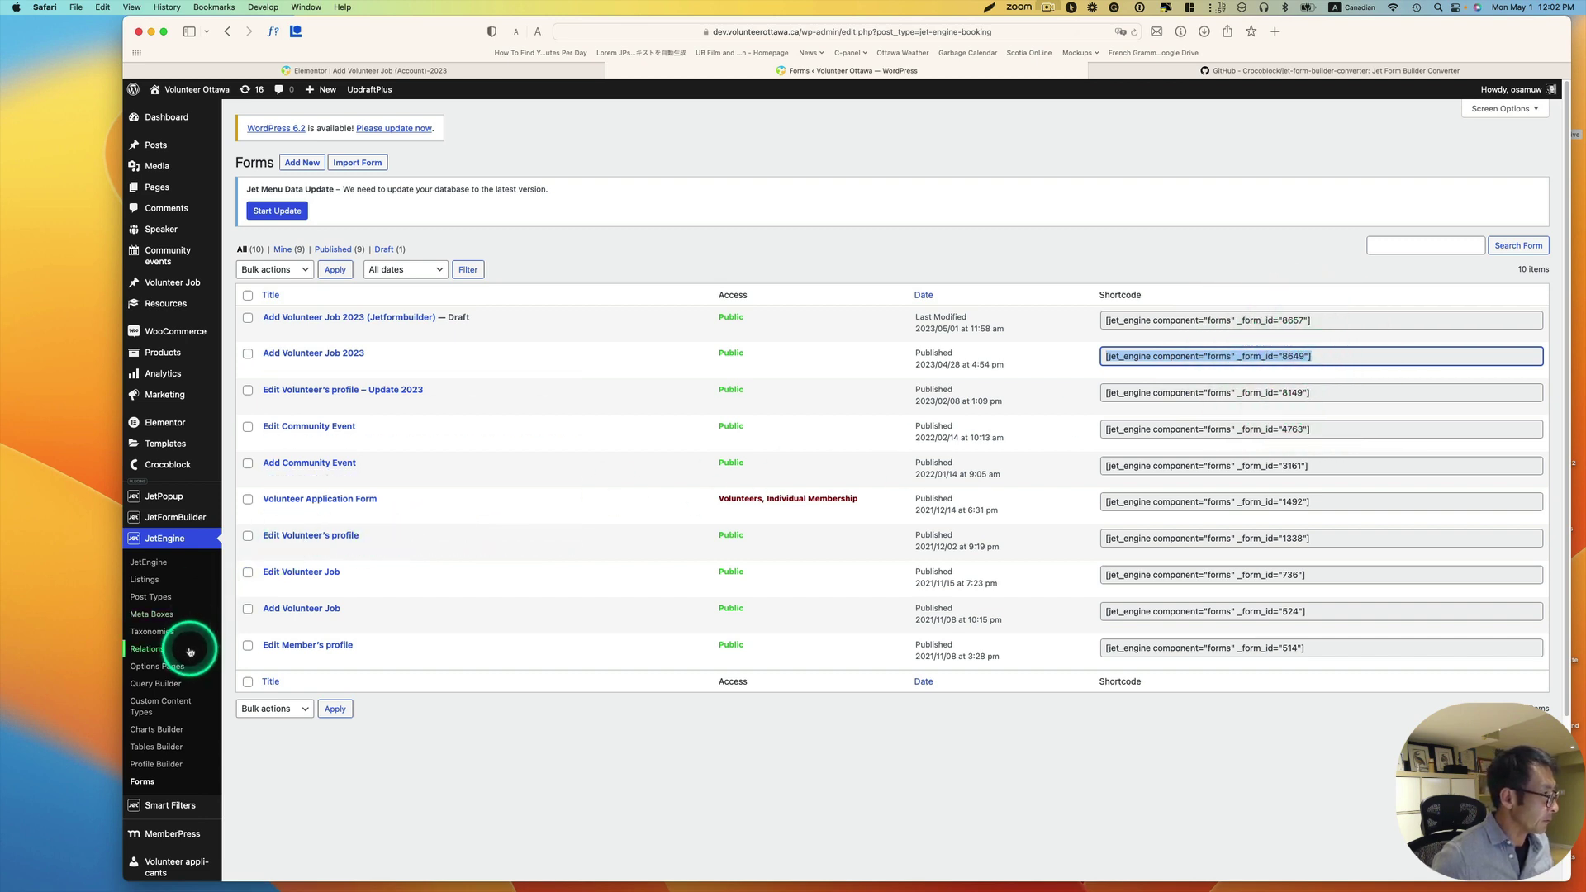
# Copy the new Add Volunteer Job 2023 (Jetformbuilder) form's shortcode and return to the Elementor template.
pyautogui.moveTo(186, 526)
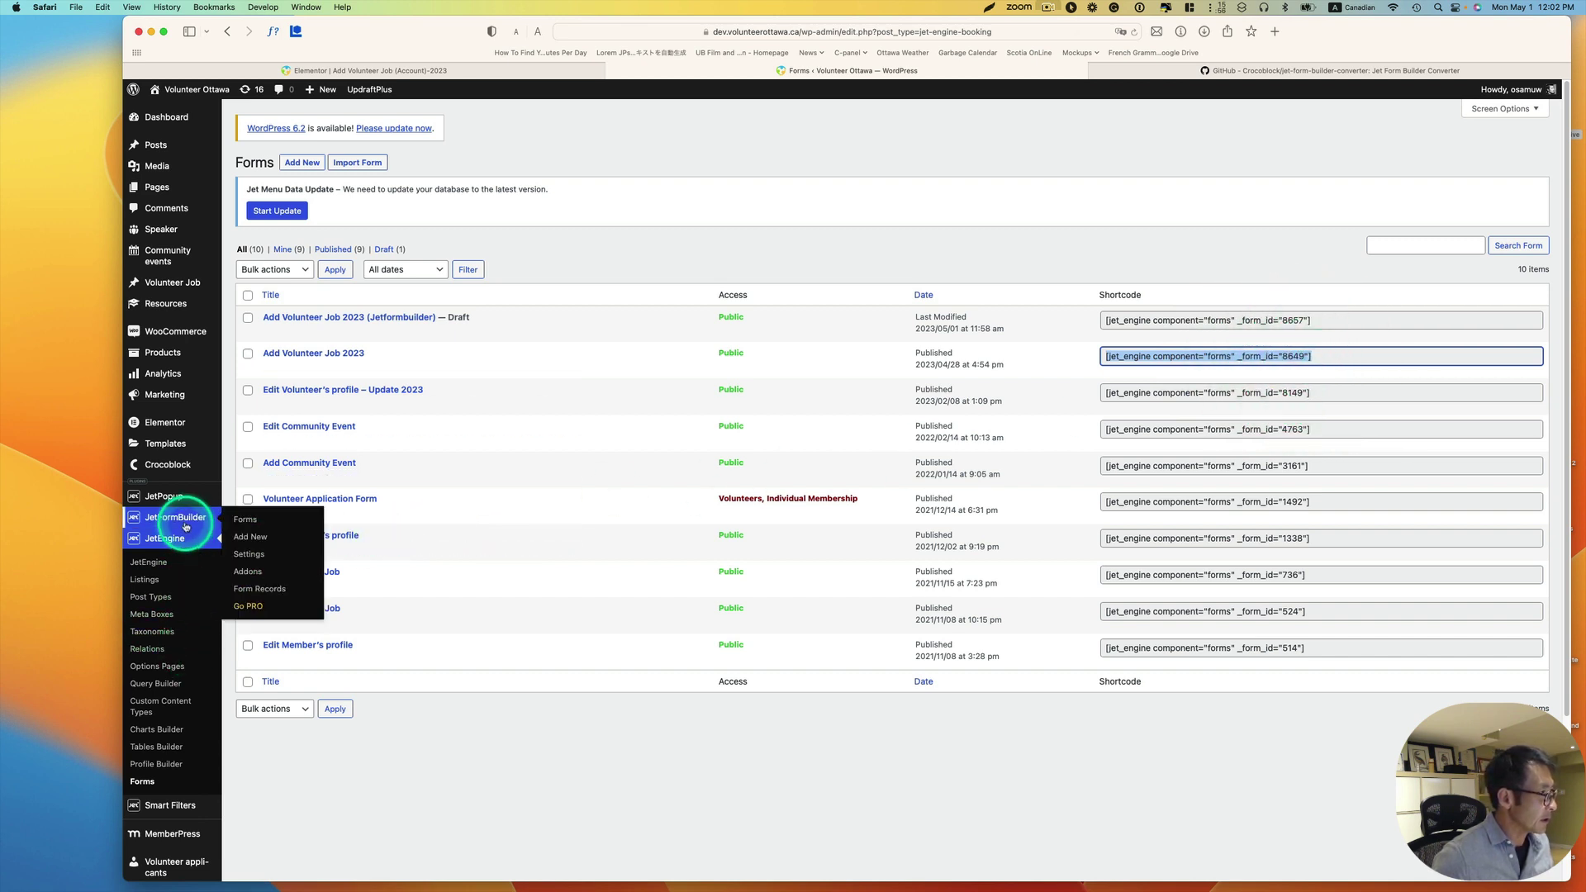
pyautogui.click(242, 521)
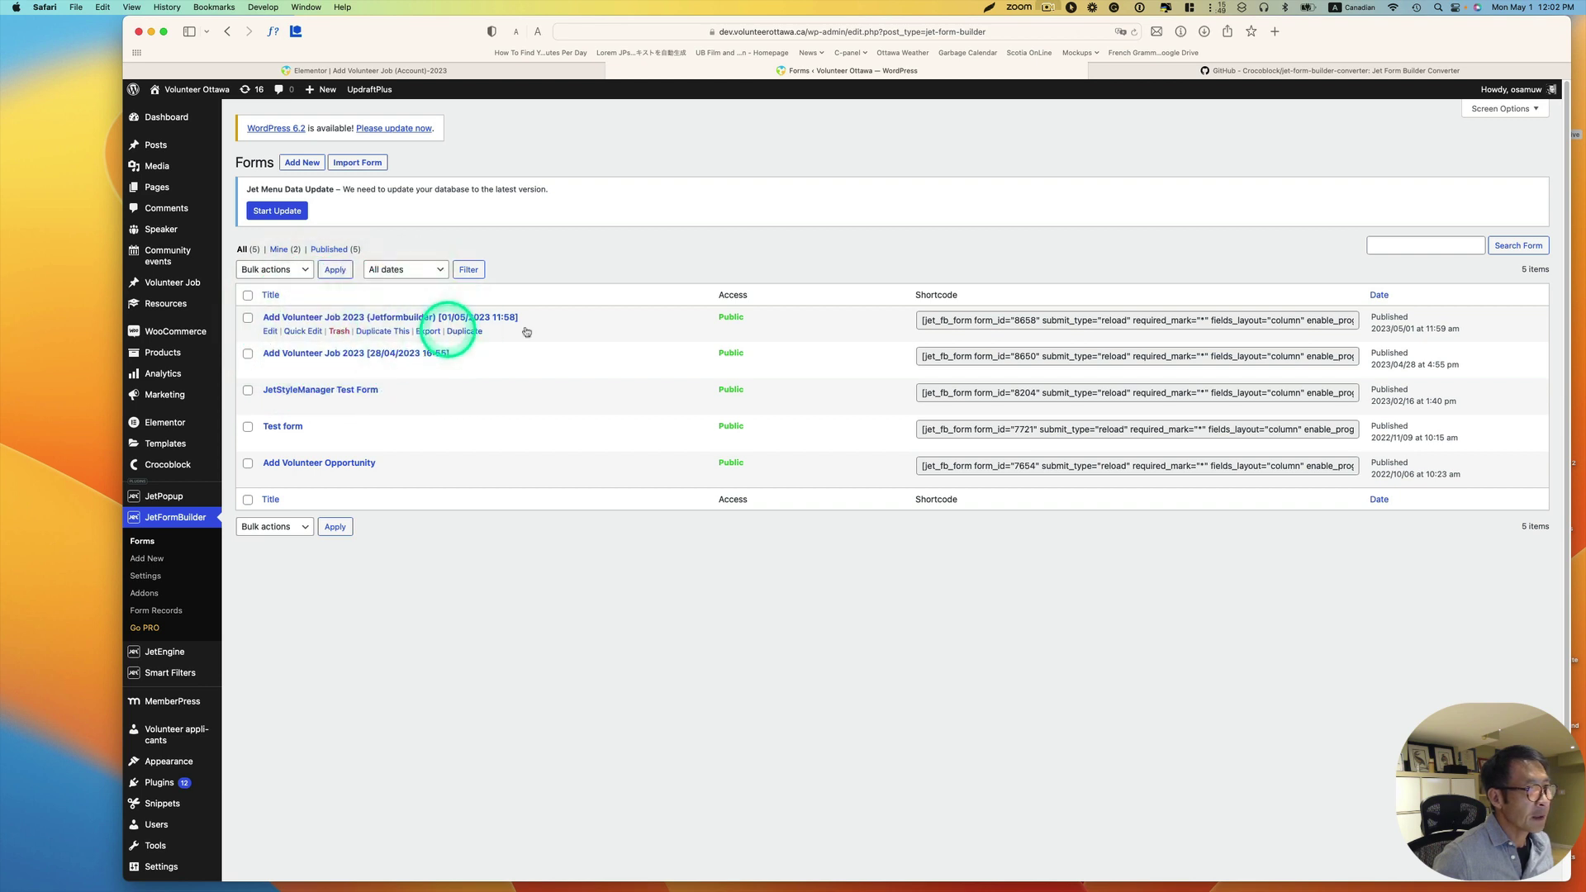
pyautogui.click(1086, 320)
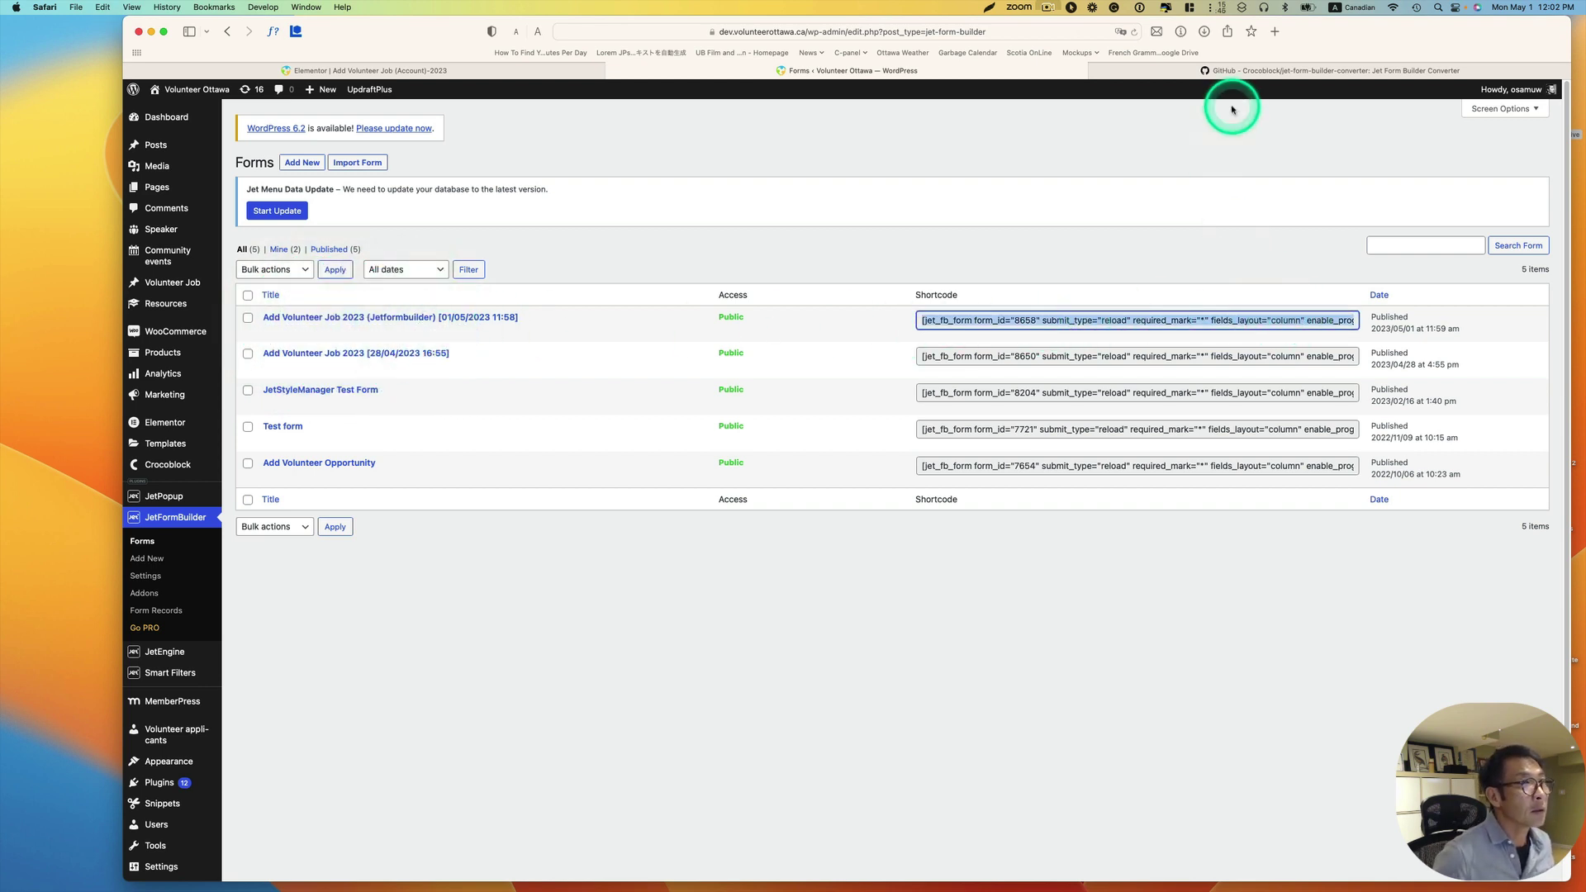
pyautogui.click(466, 75)
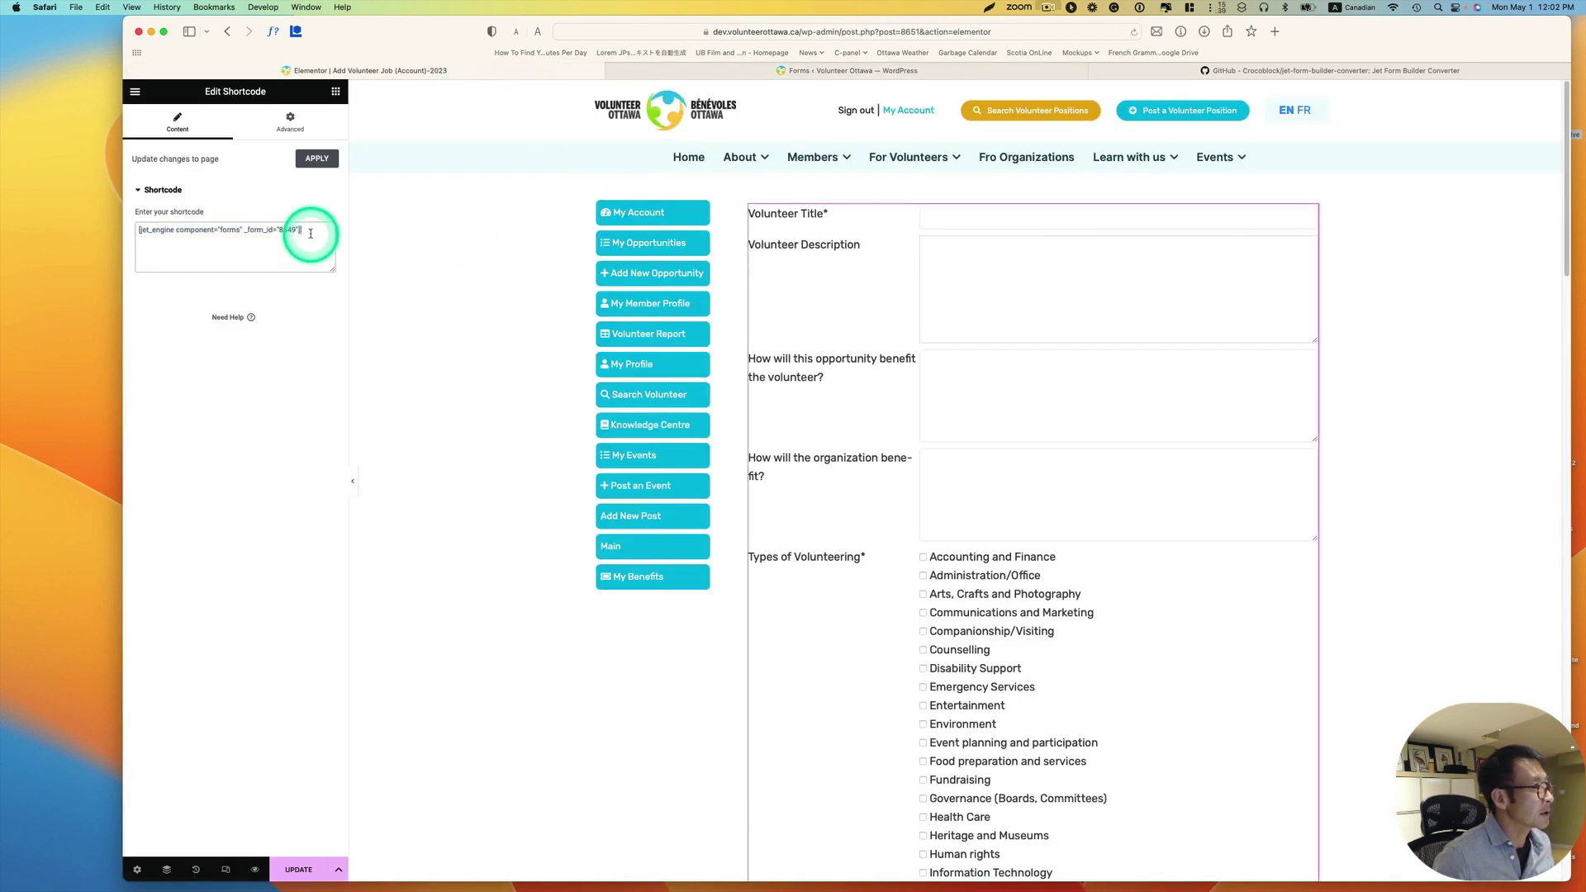
# Paste the form_id 8658 shortcode over the old one, check the preview, and update the template.
pyautogui.click(134, 238)
pyautogui.tripleClick(137, 229)
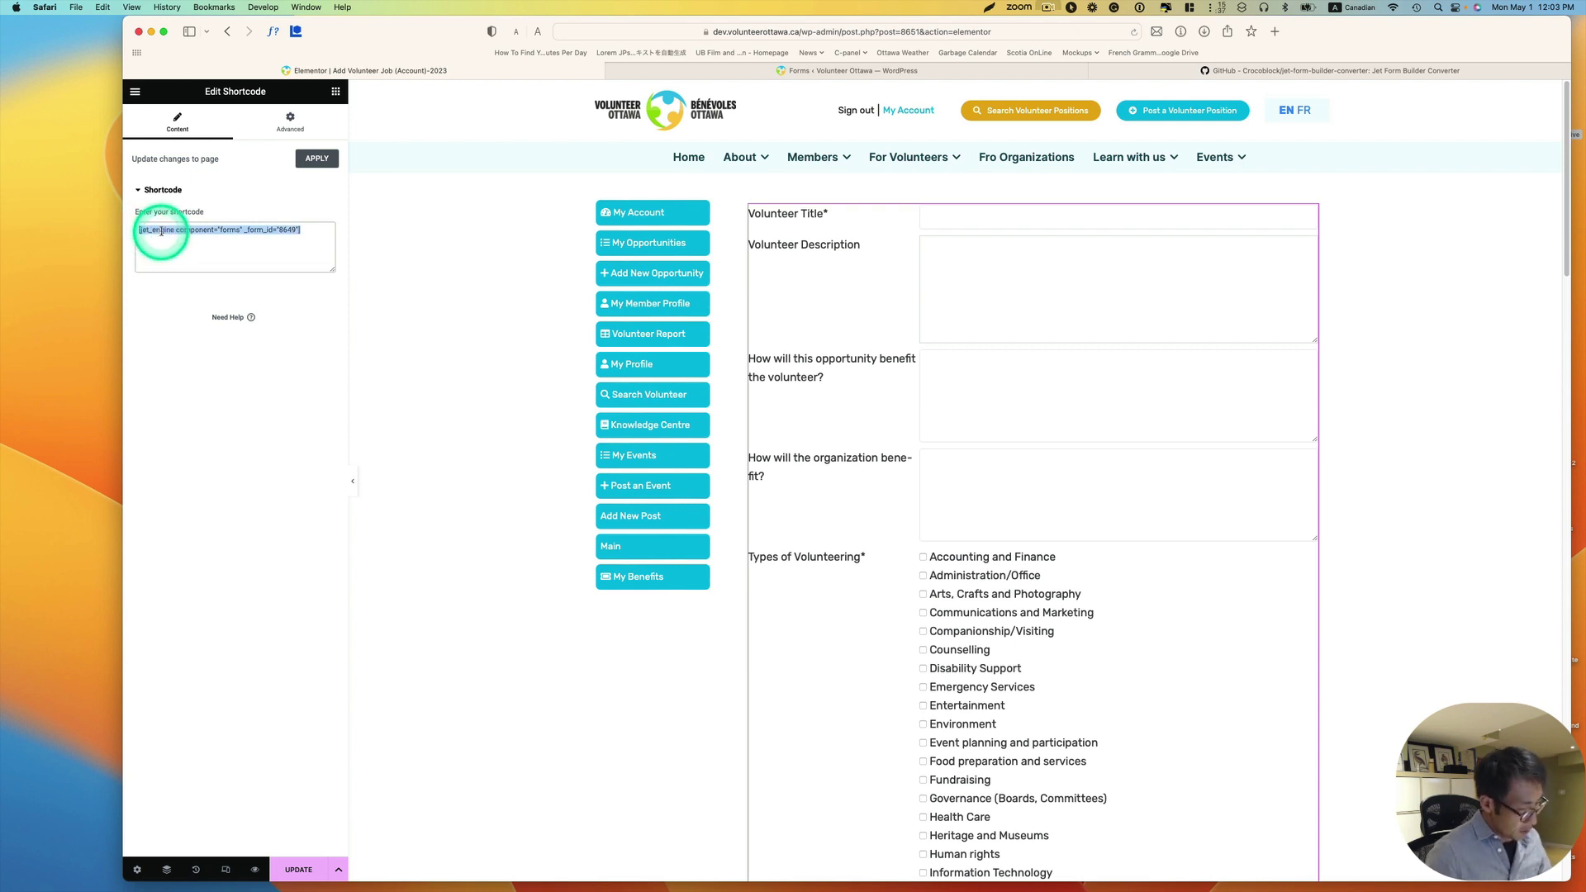
pyautogui.write('[jet_fb_form form_id="8658" submit_type="reload" required_mark="*" fields_layout="column" enable_progress="" fields_label_tag="div" load_nonce="render" use_csrf=""]')
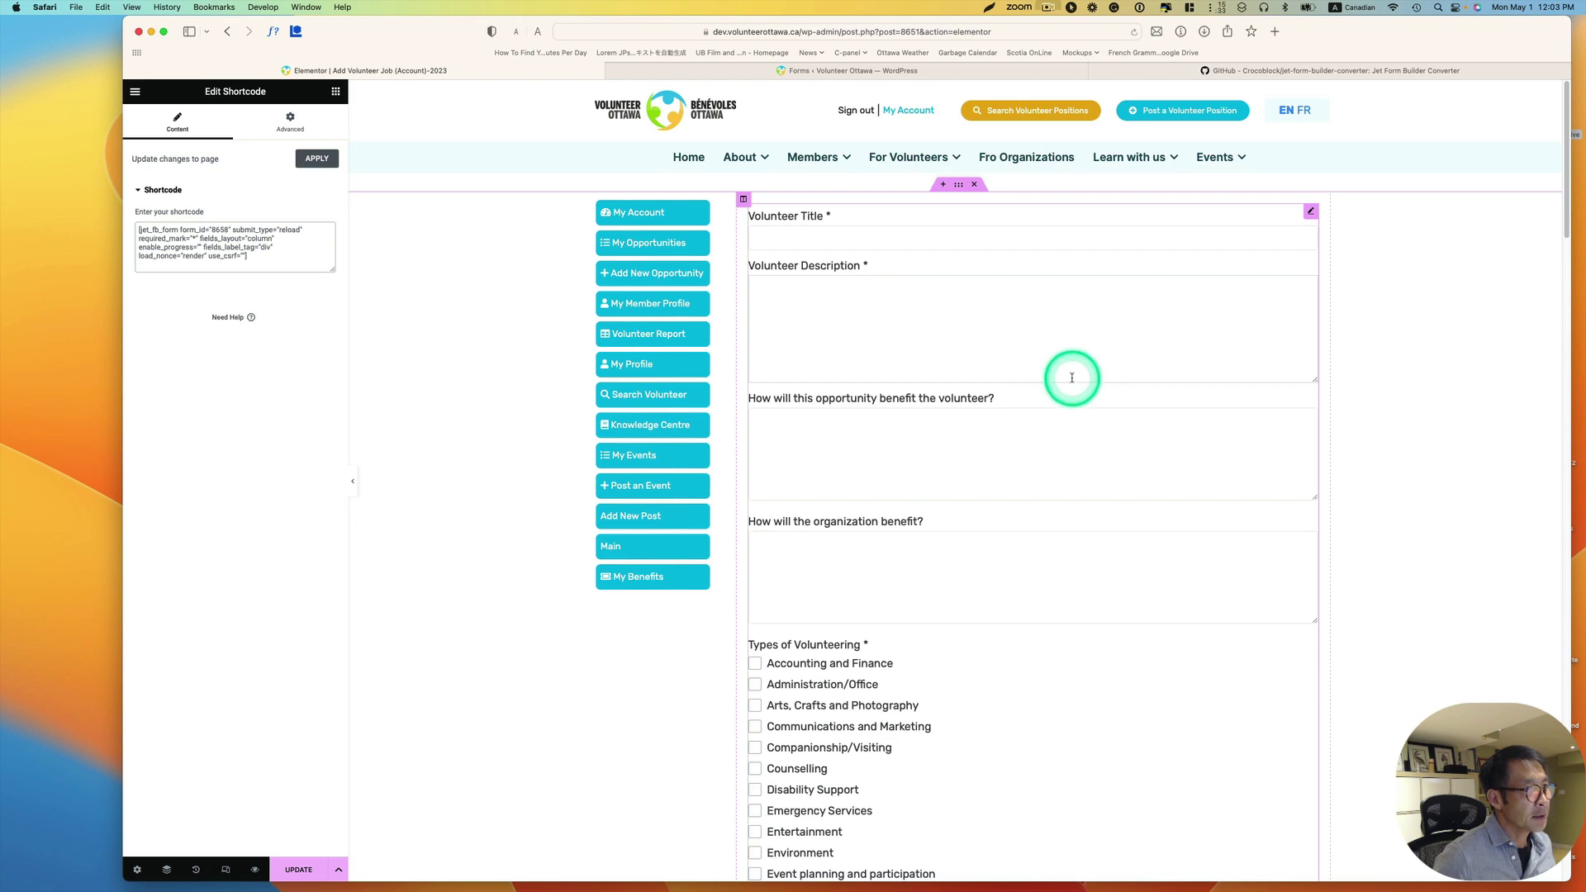
pyautogui.scroll(-3, 1071, 379)
pyautogui.scroll(-15, 1072, 378)
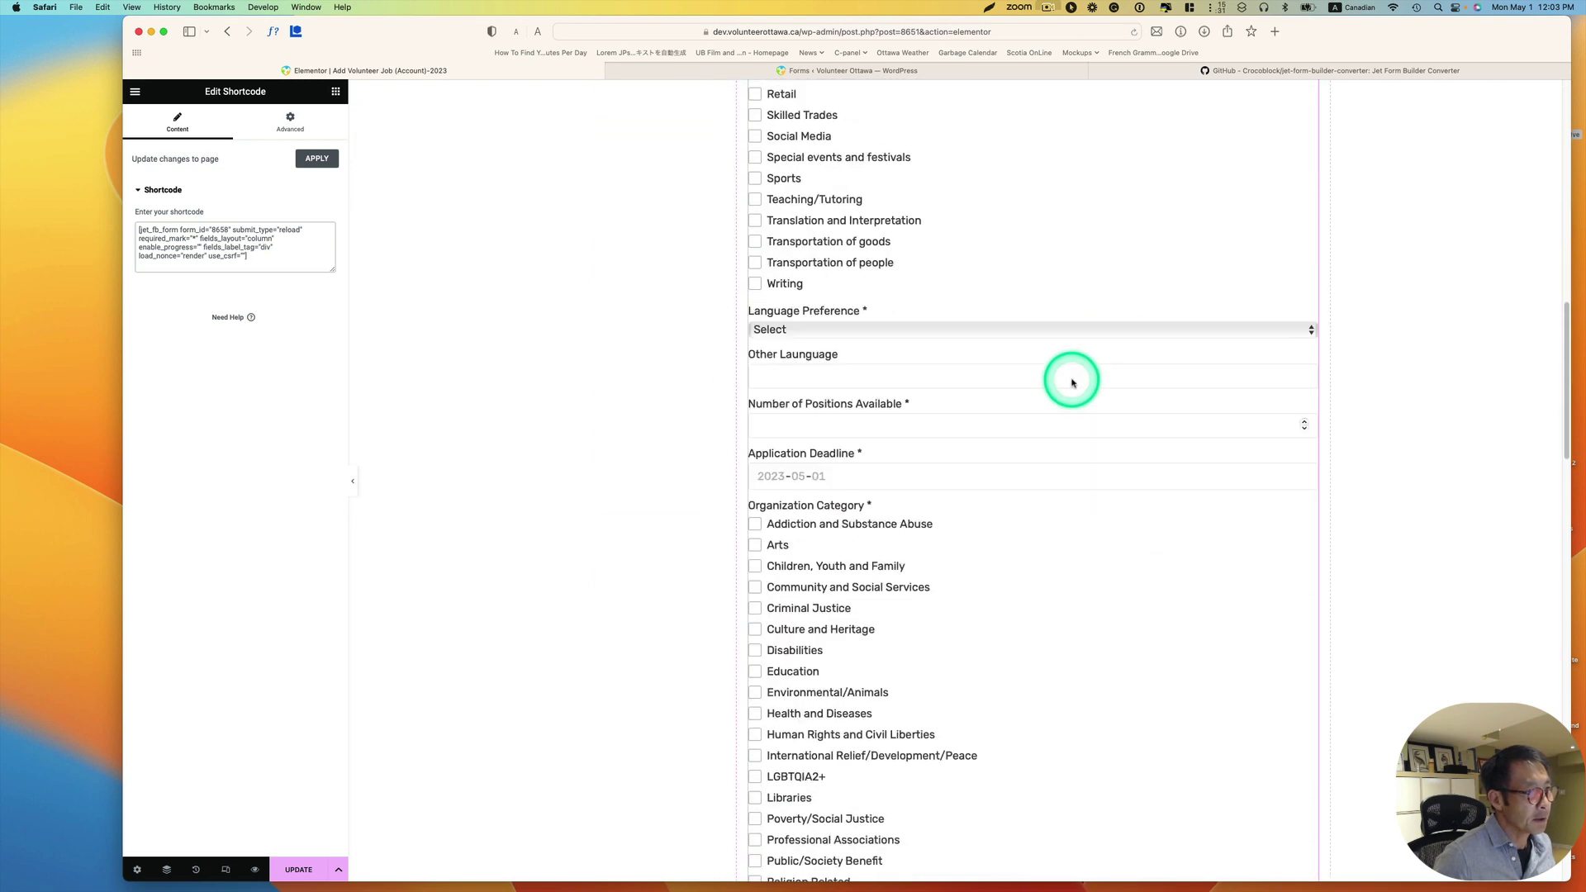
pyautogui.scroll(9, 1072, 378)
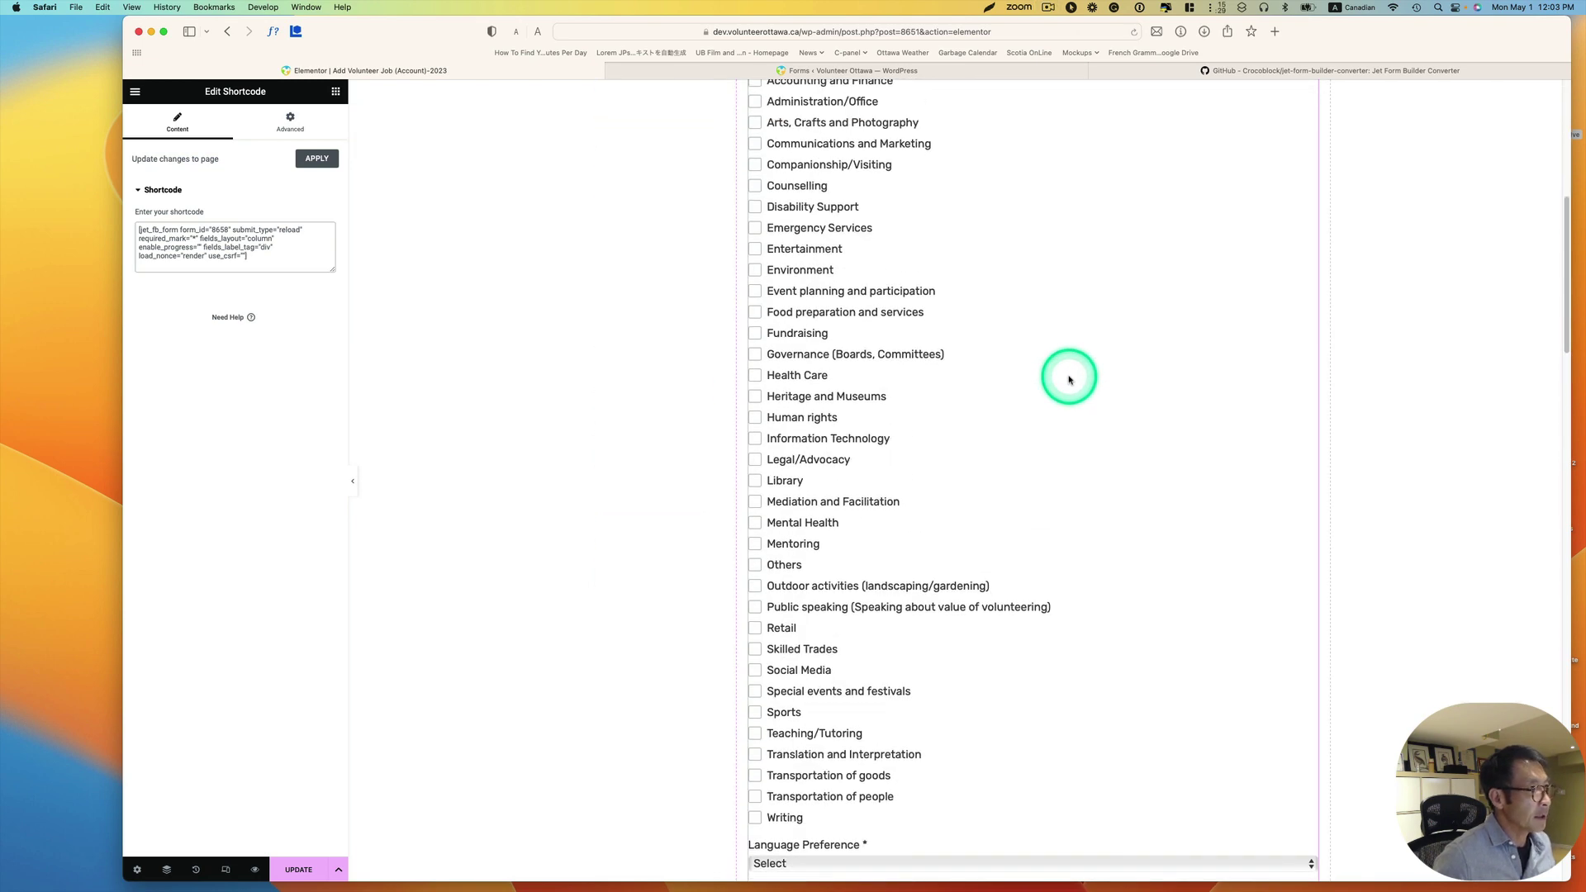
pyautogui.click(296, 870)
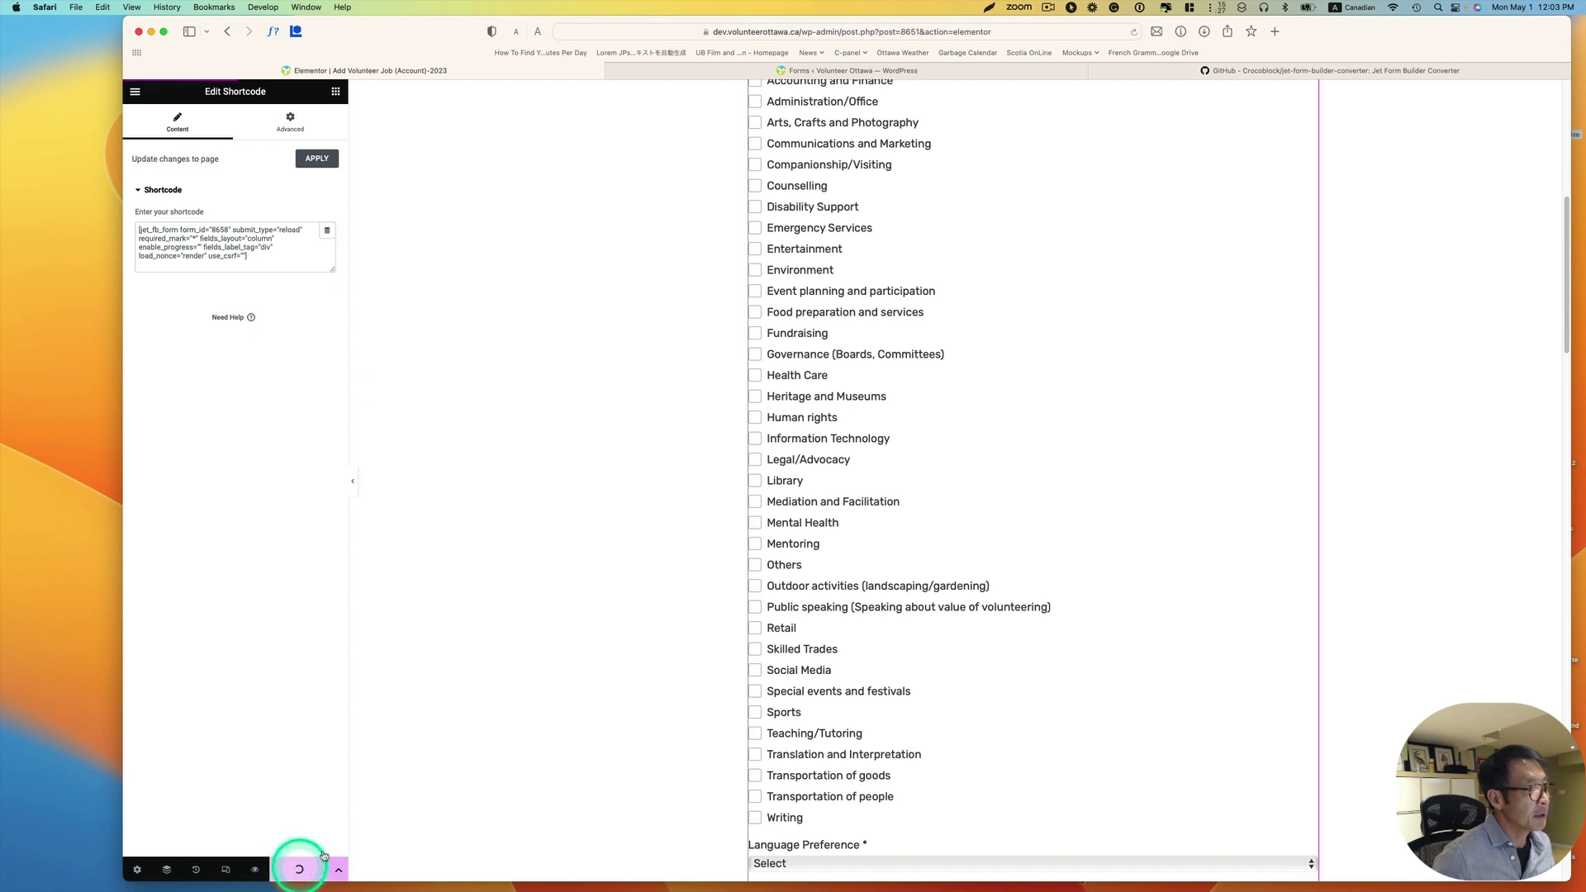